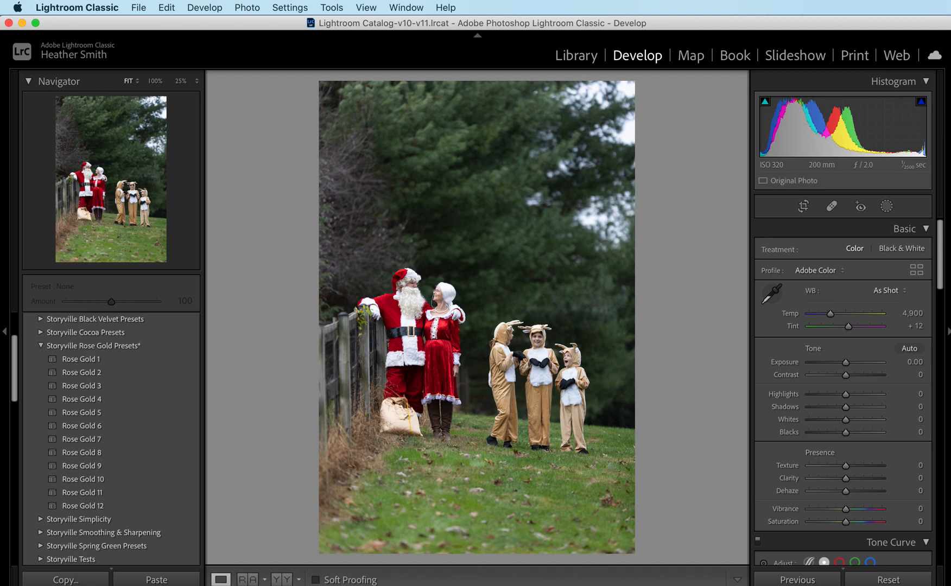
# Step: Straighten the tilted photo with Crop & Straighten and apply the Rose Gold 10 preset
pyautogui.click(804, 206)
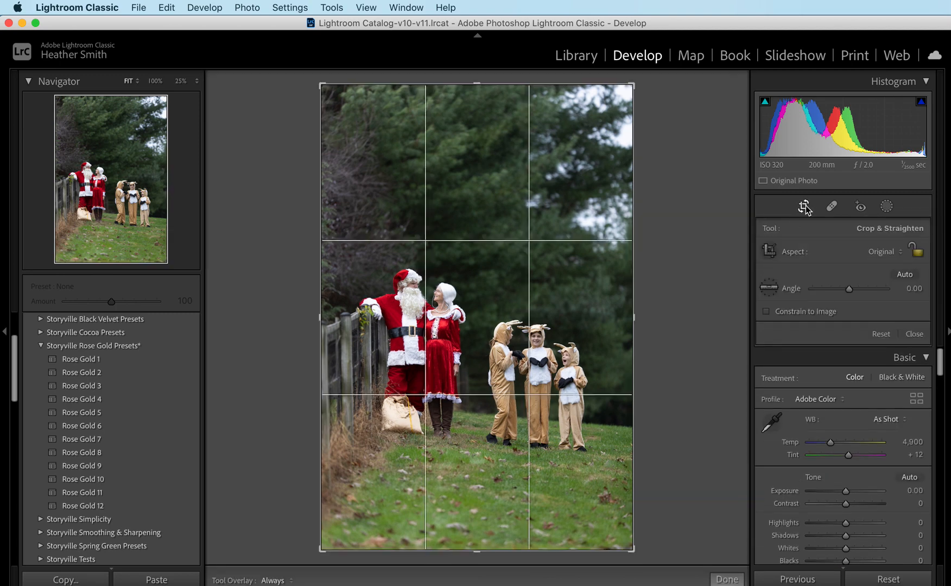
pyautogui.moveTo(726, 299); pyautogui.dragTo(729, 274)
pyautogui.click(803, 210)
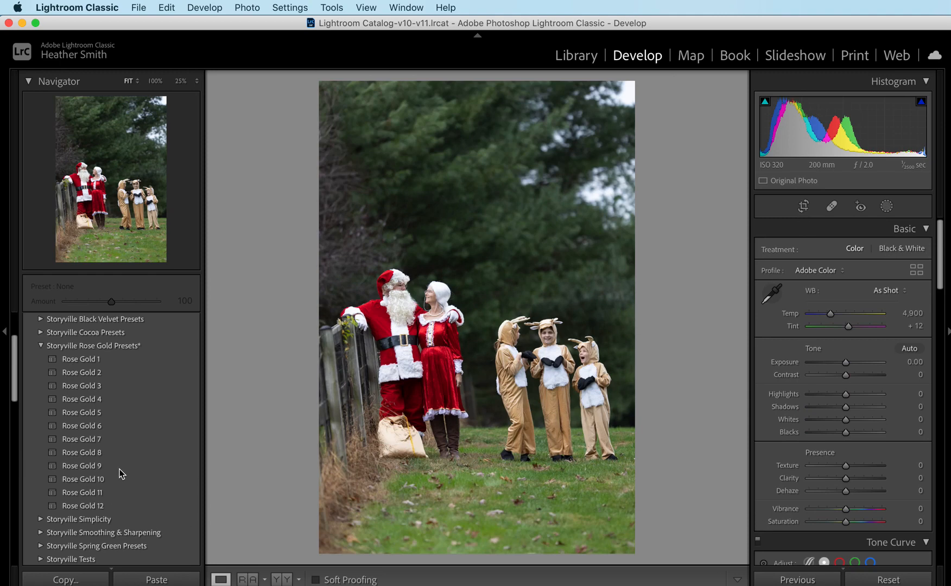
pyautogui.click(101, 479)
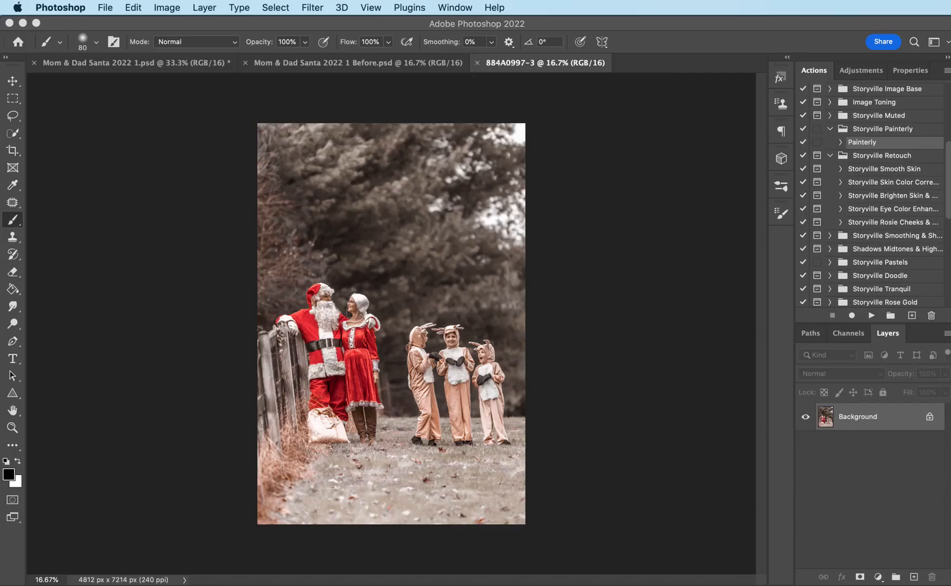
# Step: In Photoshop, duplicate the Background layer and apply the Simplicity 2 preset to the copy through the Camera Raw Filter
pyautogui.click(878, 432)
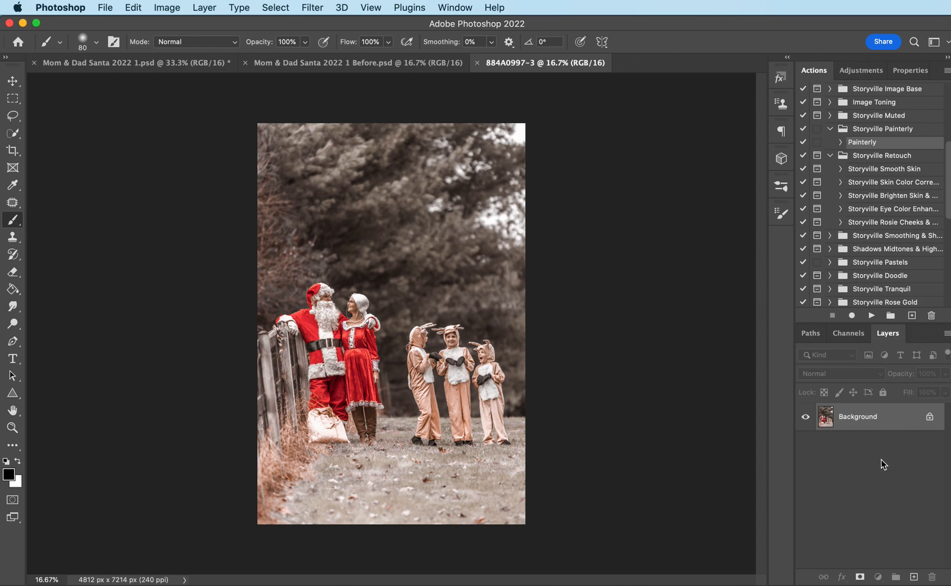
pyautogui.press('super+j')
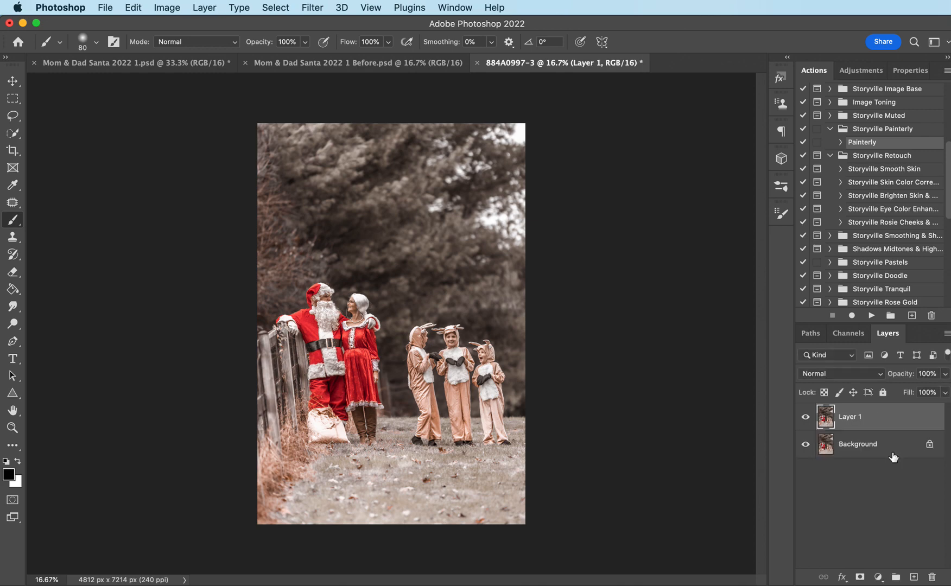
pyautogui.click(318, 9)
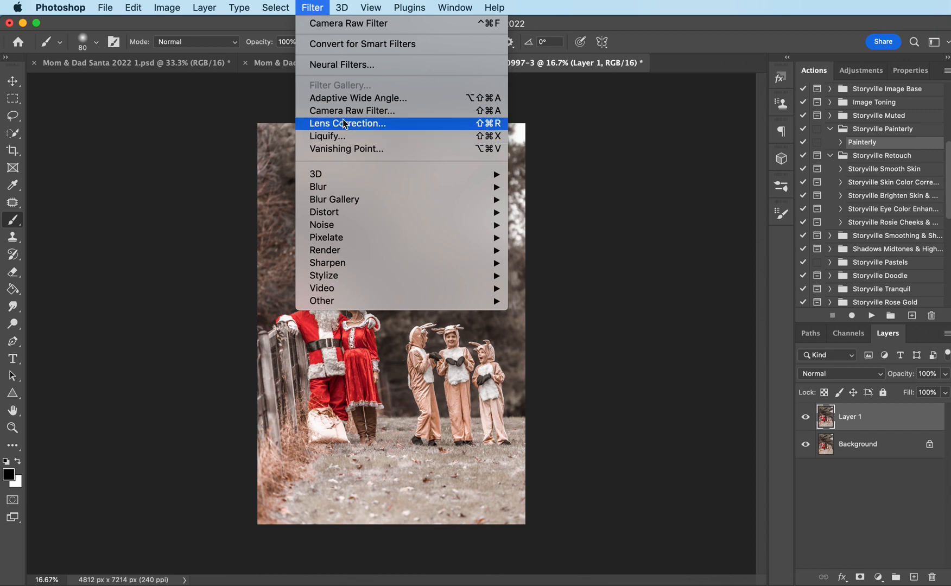
pyautogui.click(371, 112)
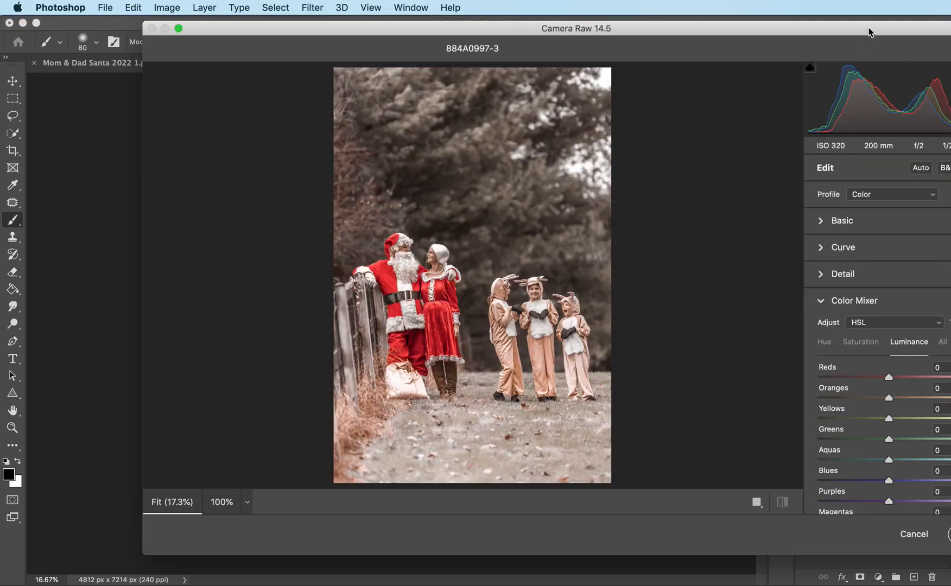
pyautogui.moveTo(868, 27); pyautogui.dragTo(686, 22)
pyautogui.click(821, 160)
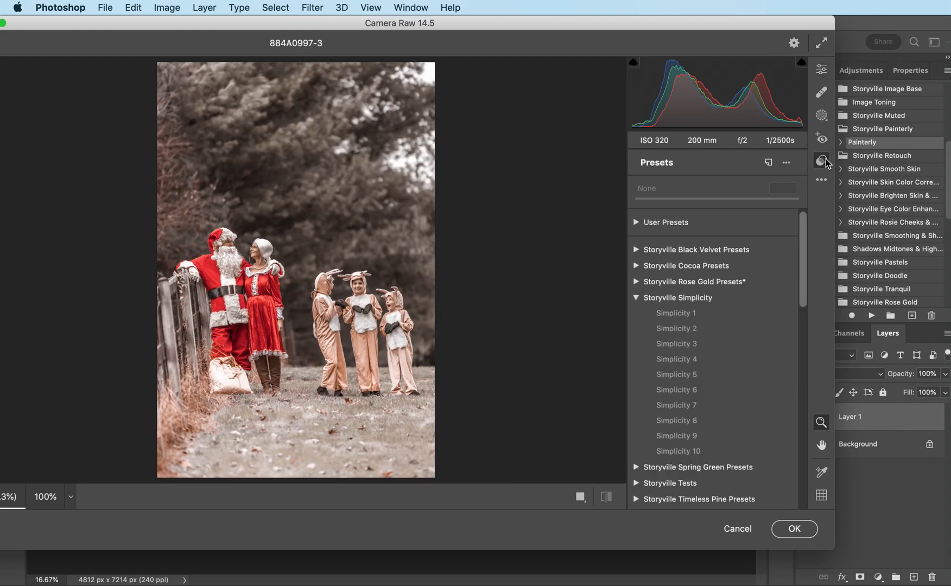
pyautogui.click(687, 329)
pyautogui.click(686, 329)
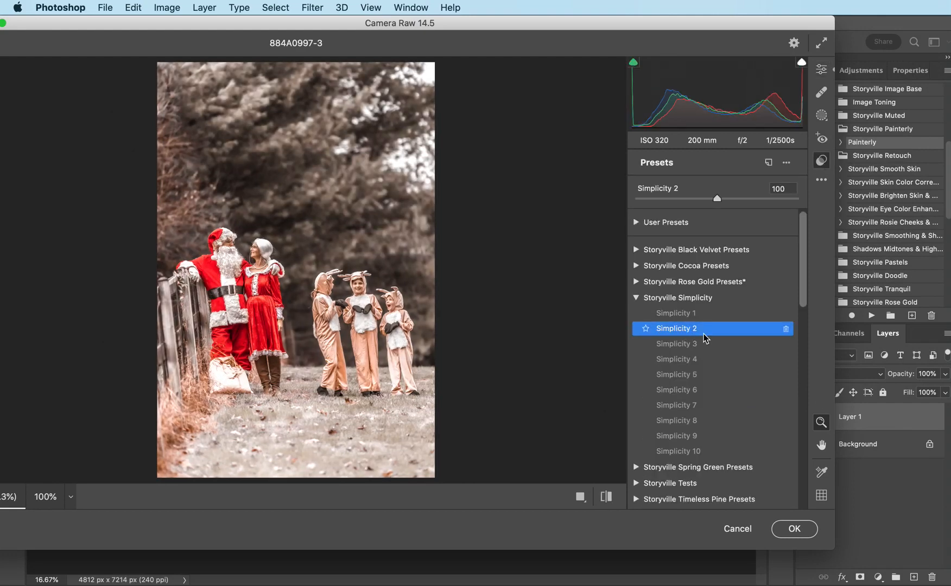
pyautogui.click(804, 528)
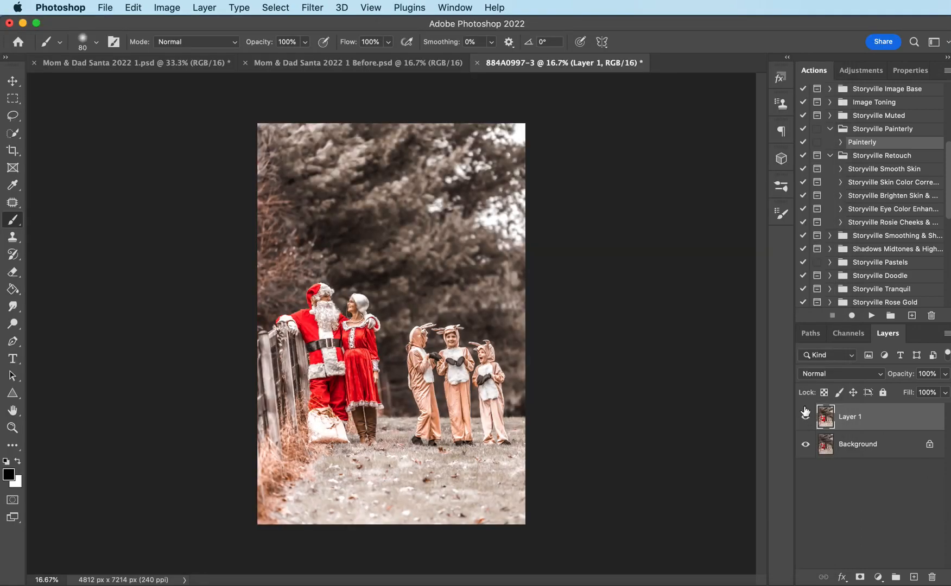
# Step: Compare the image with and without Layer 1 and flatten the image
pyautogui.click(805, 415)
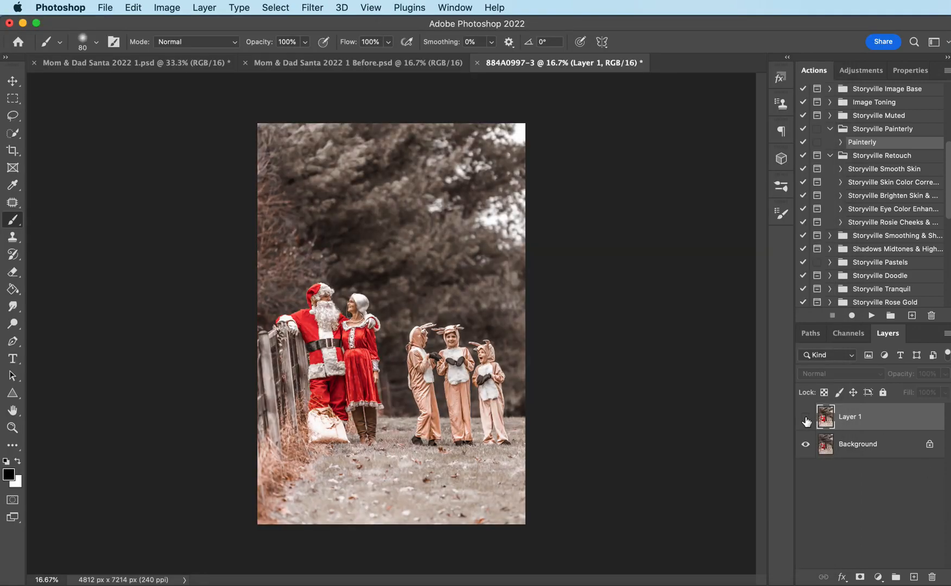
pyautogui.click(806, 416)
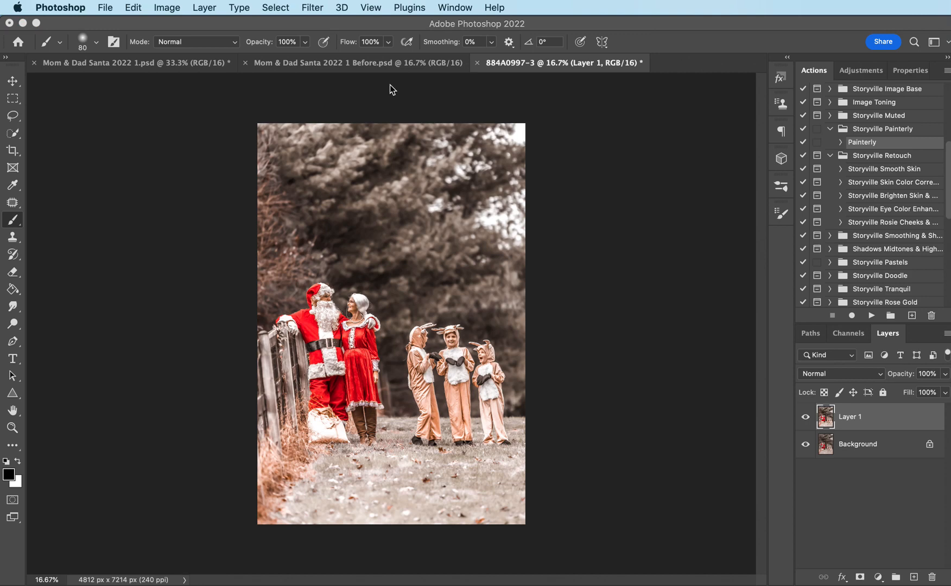
pyautogui.click(197, 12)
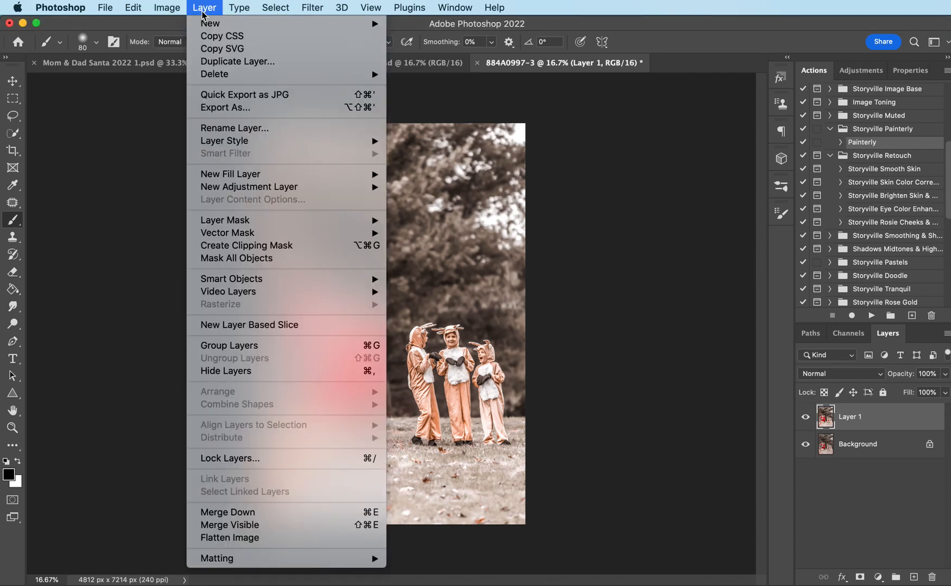
pyautogui.click(254, 537)
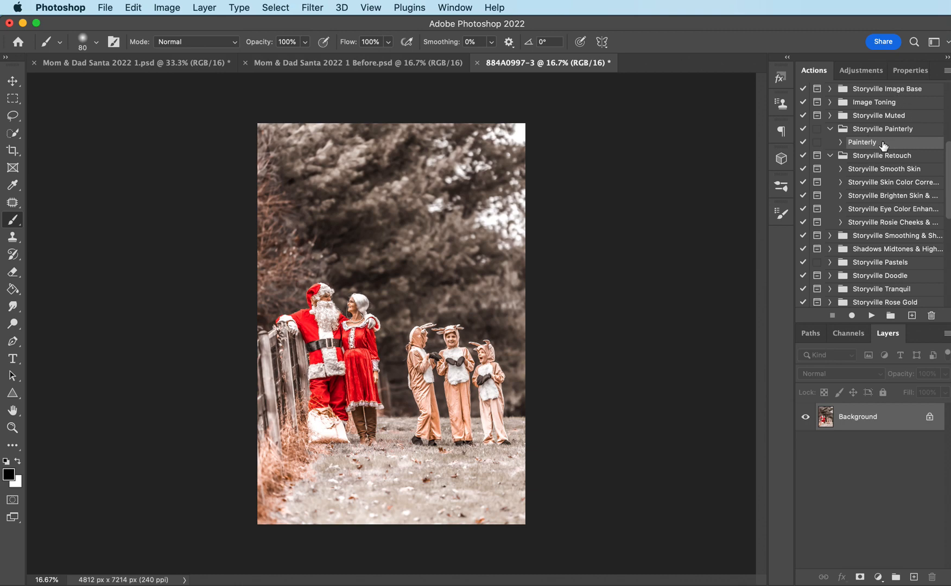
# Step: Run the Painterly action and set the Painterly Base layer's opacity to 65%
pyautogui.click(872, 315)
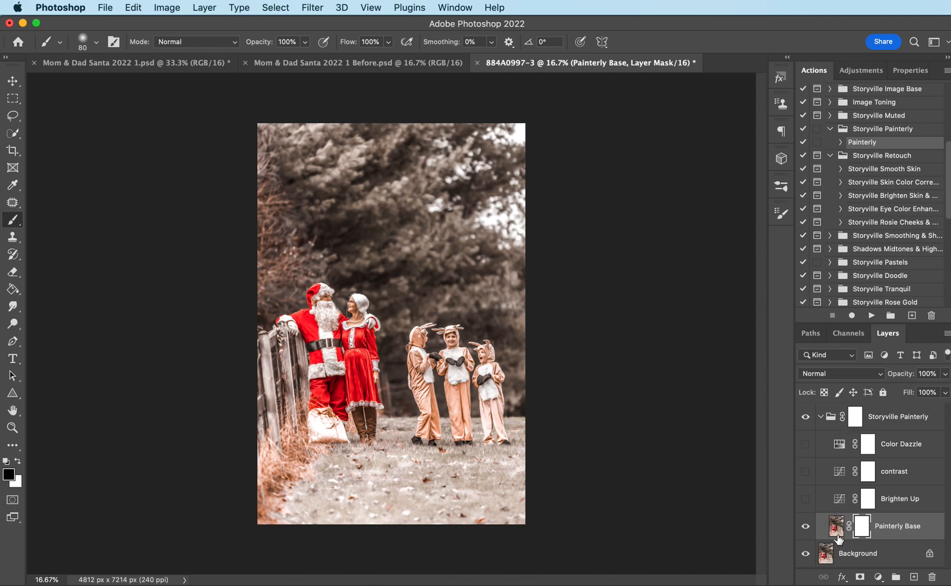
pyautogui.click(934, 375)
pyautogui.write('65')
# Step: Paint black on the Painterly Base mask with a small soft brush to reduce the painterly effect on the people
pyautogui.click(864, 529)
pyautogui.press('super+equal')
pyautogui.press('super+equal')
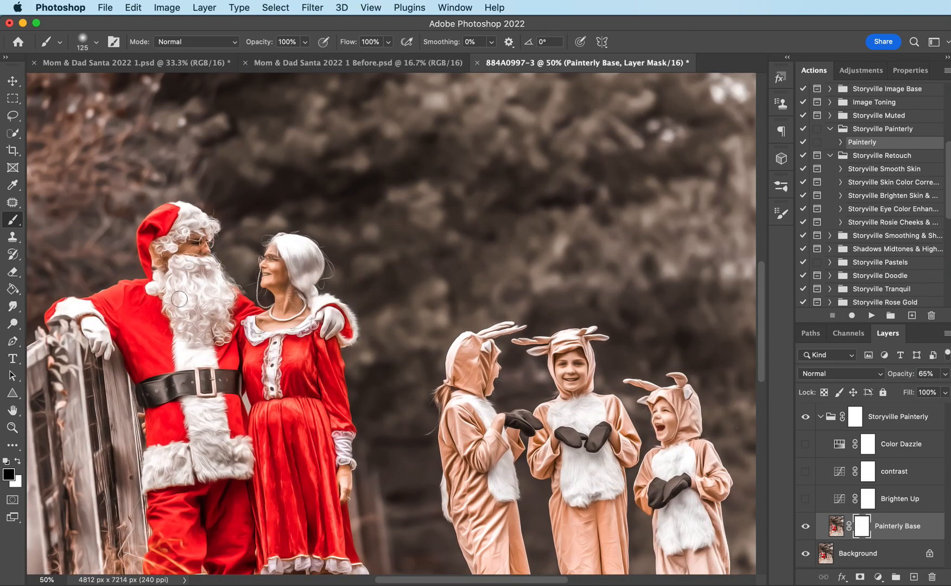
pyautogui.press('[')
pyautogui.press('[')
pyautogui.press('[')
pyautogui.press('super+minus')
pyautogui.press('super+plus')
pyautogui.press('super+minus')
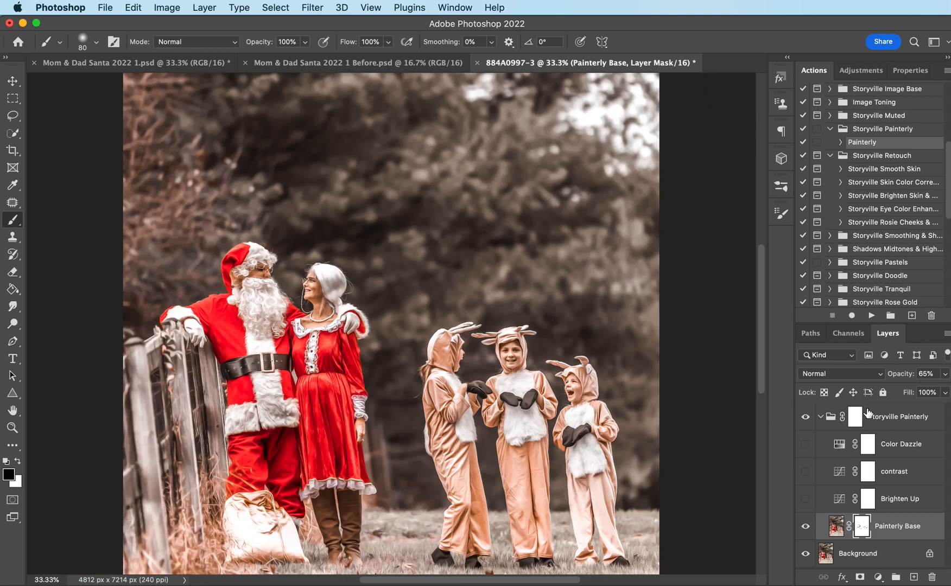
# Step: Collapse the Storyville Painterly group and compare the photo with and without its effect
pyautogui.click(817, 417)
pyautogui.click(806, 416)
pyautogui.click(806, 418)
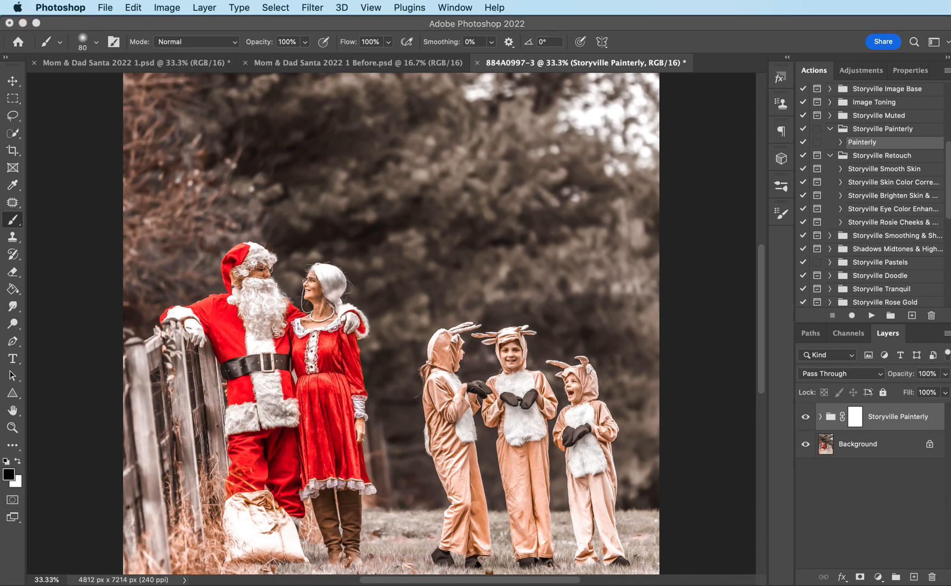
# Step: Run the Ultimate Dodge & Burn action from the Storyville's Ultimate Dodge & Burn set
pyautogui.moveTo(944, 184); pyautogui.dragTo(947, 210)
pyautogui.click(912, 266)
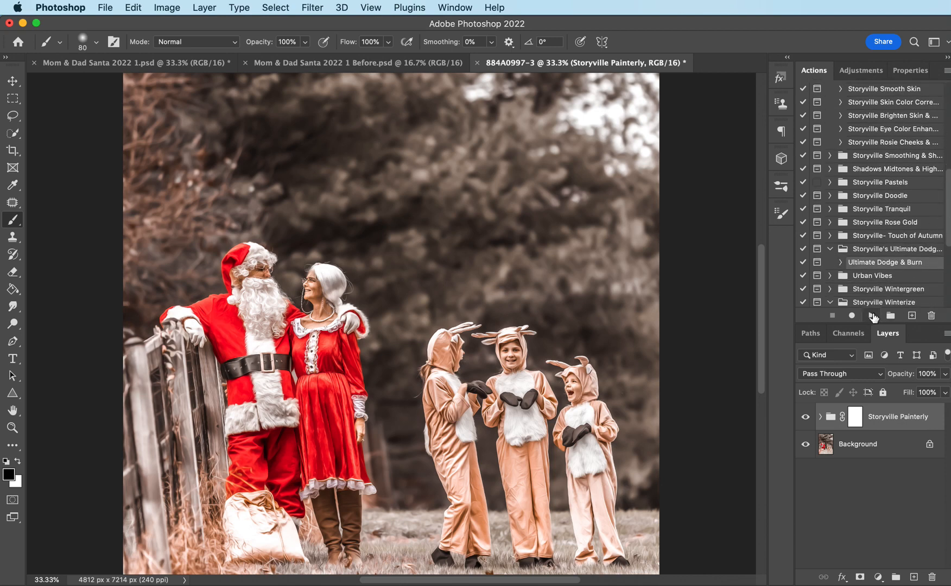
pyautogui.click(872, 316)
pyautogui.click(933, 313)
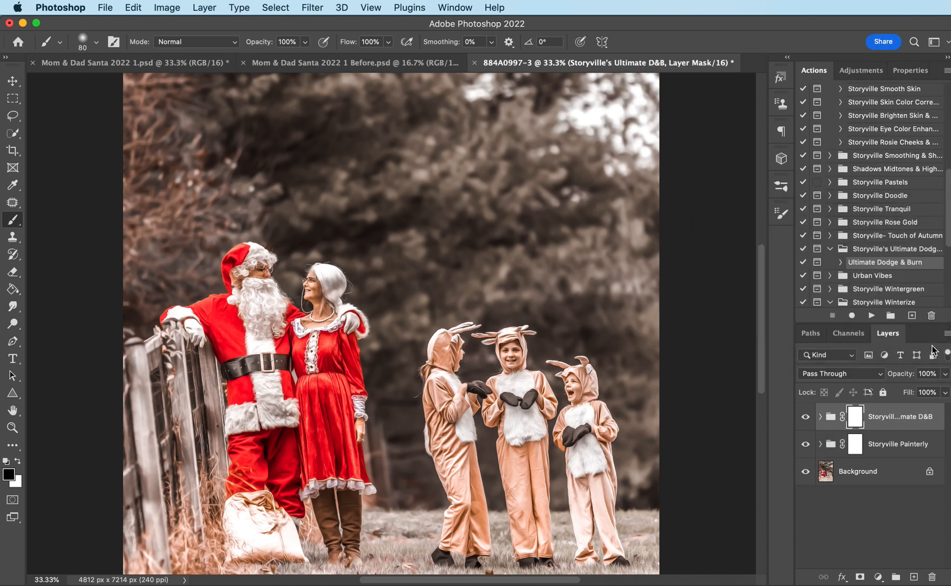
# Step: Paint white on the Extra Burn mask in the D&B Clothing group over the children's reindeer costumes, starting with a 150 px brush, and reduce the brush to 60 px
pyautogui.click(820, 417)
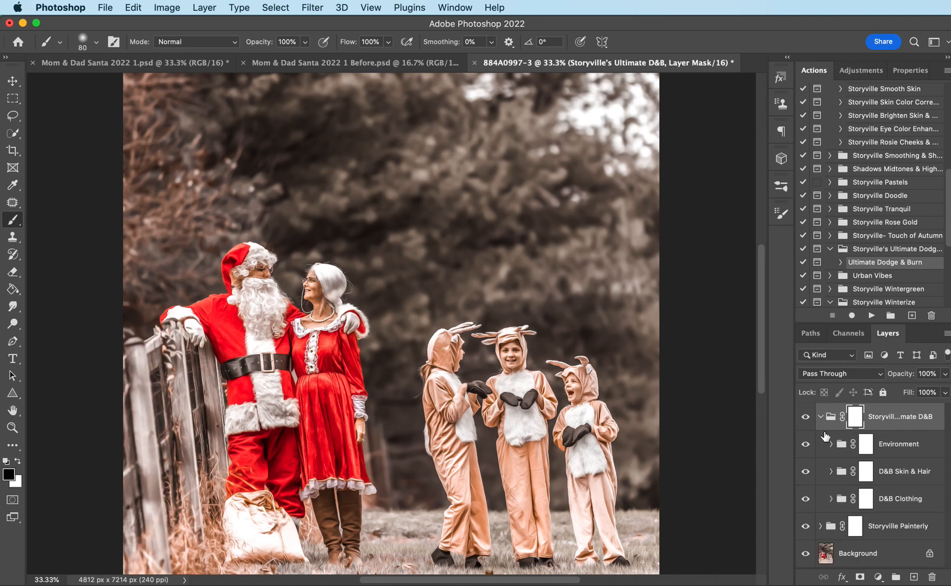
pyautogui.click(831, 499)
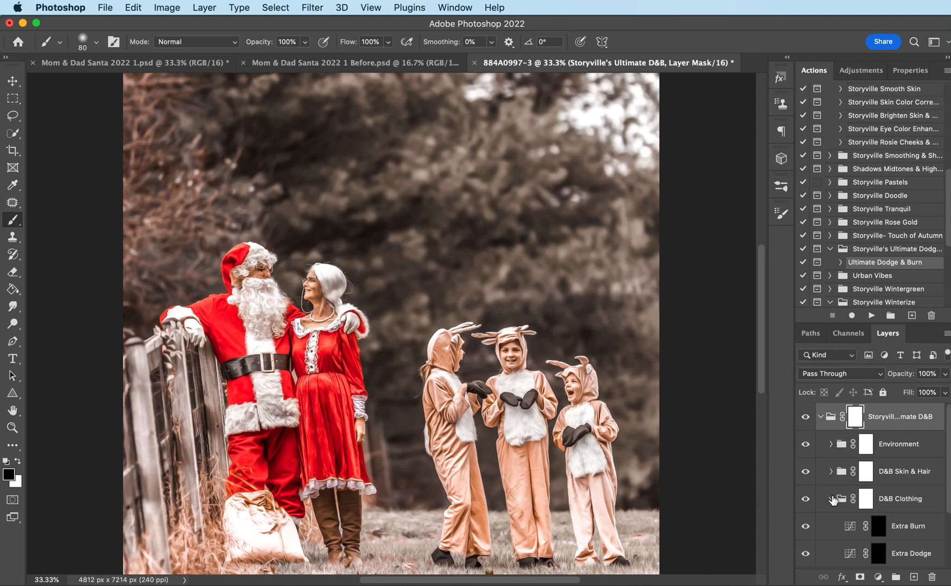
pyautogui.click(880, 535)
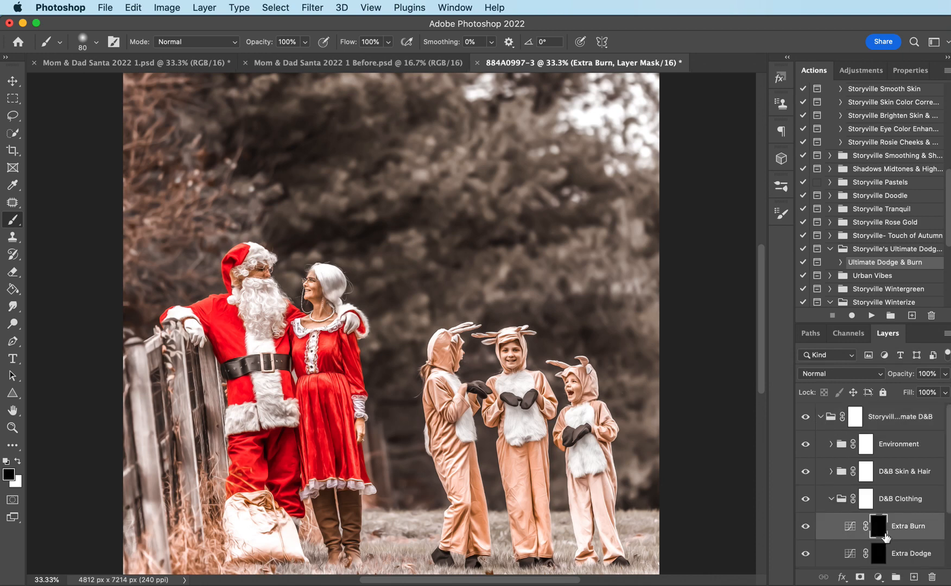
pyautogui.click(18, 461)
pyautogui.press(']')
pyautogui.press(']')
pyautogui.press(']')
pyautogui.press(']')
pyautogui.moveTo(514, 439)
pyautogui.mouseDown()
pyautogui.moveTo(535, 531)
pyautogui.moveTo(505, 477)
pyautogui.mouseUp()
pyautogui.moveTo(455, 437); pyautogui.dragTo(465, 551)
pyautogui.moveTo(437, 399)
pyautogui.mouseDown()
pyautogui.moveTo(441, 420)
pyautogui.moveTo(453, 413)
pyautogui.moveTo(443, 345)
pyautogui.moveTo(442, 356)
pyautogui.mouseUp()
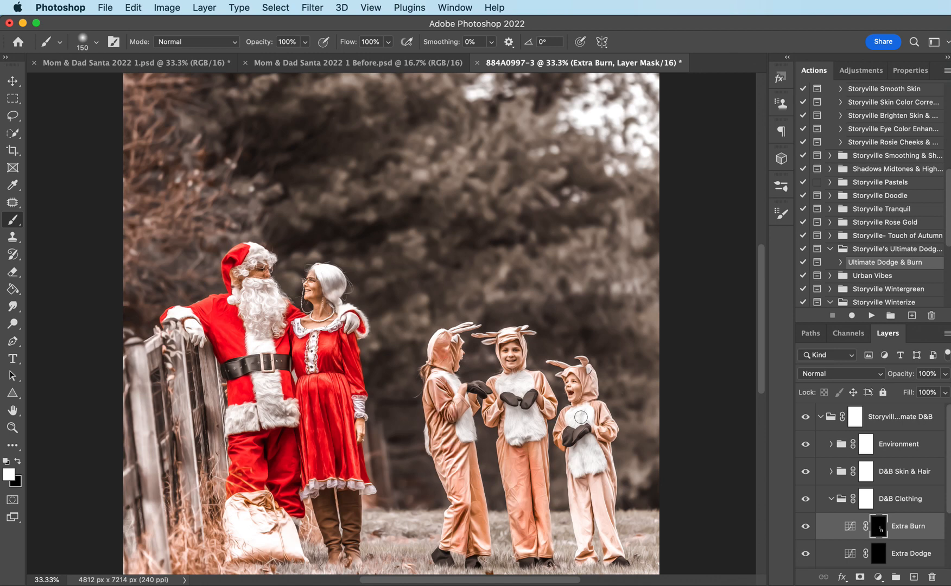
pyautogui.moveTo(603, 424); pyautogui.dragTo(607, 537)
pyautogui.moveTo(578, 487); pyautogui.dragTo(585, 559)
pyautogui.press('[')
pyautogui.press('[')
pyautogui.press('[')
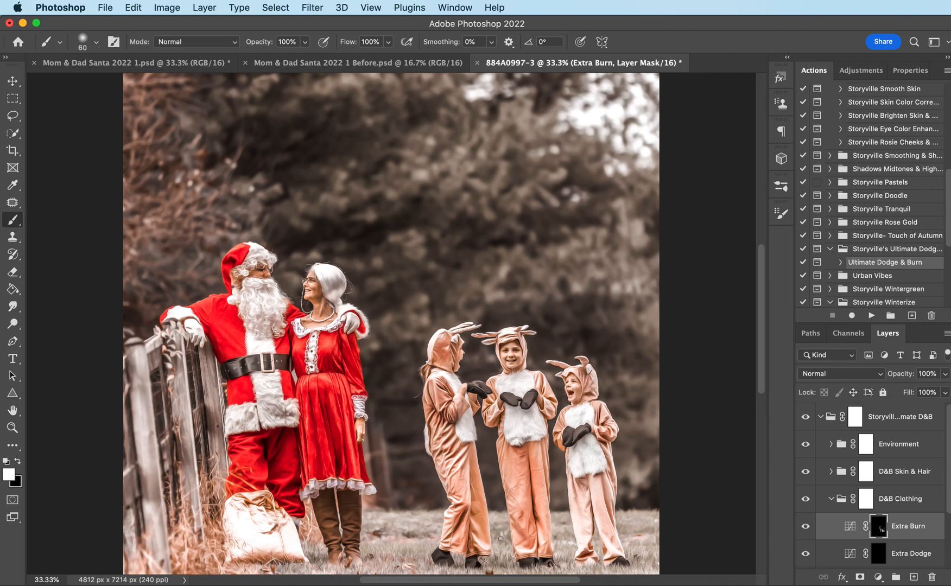
# Step: Collapse the D&B Clothing group and compare the photo with and without its effect
pyautogui.click(831, 499)
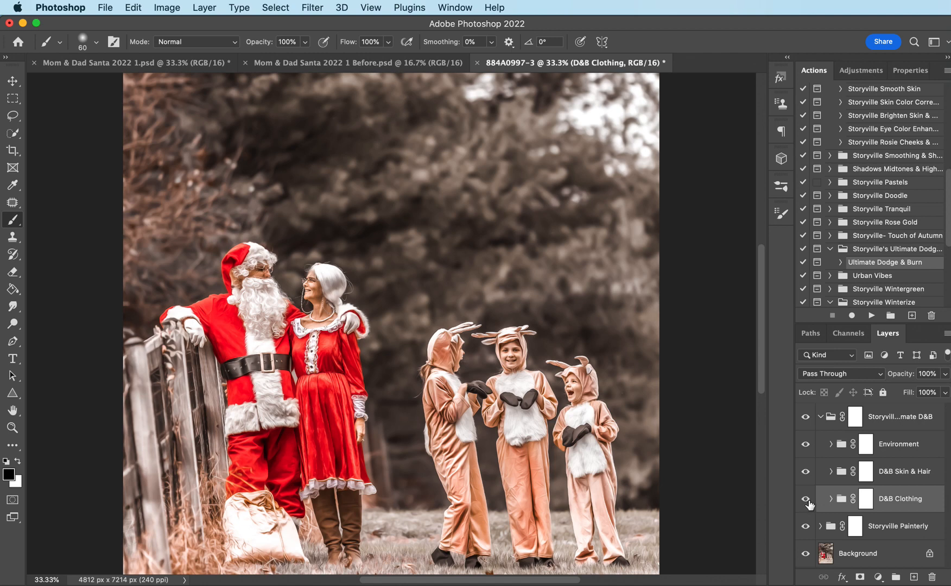
pyautogui.click(806, 500)
pyautogui.click(806, 498)
# Step: Paint white on the Burn 2 mask in the D&B Skin & Hair group over the middle and smallest children's faces
pyautogui.click(831, 471)
pyautogui.click(879, 506)
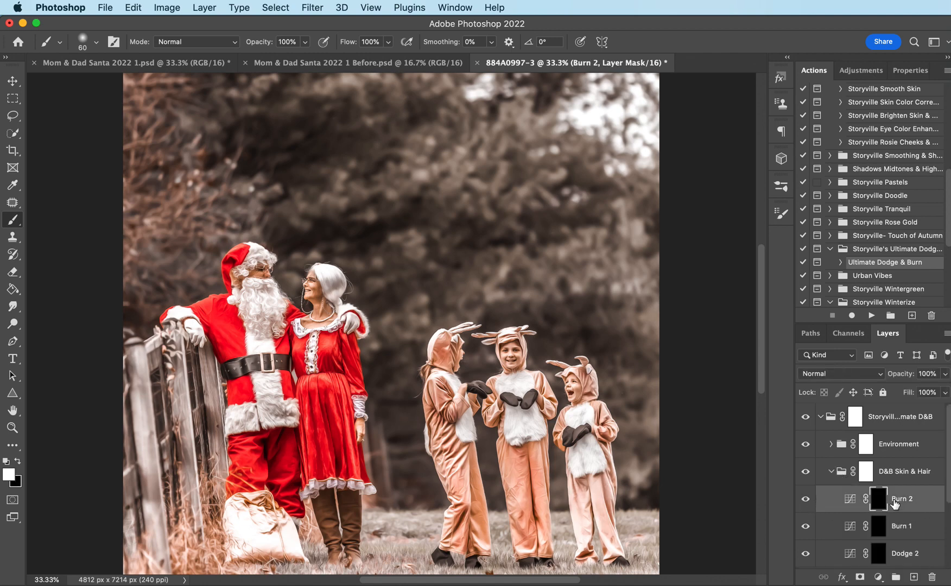
pyautogui.press('super+equal')
pyautogui.press('super+equal')
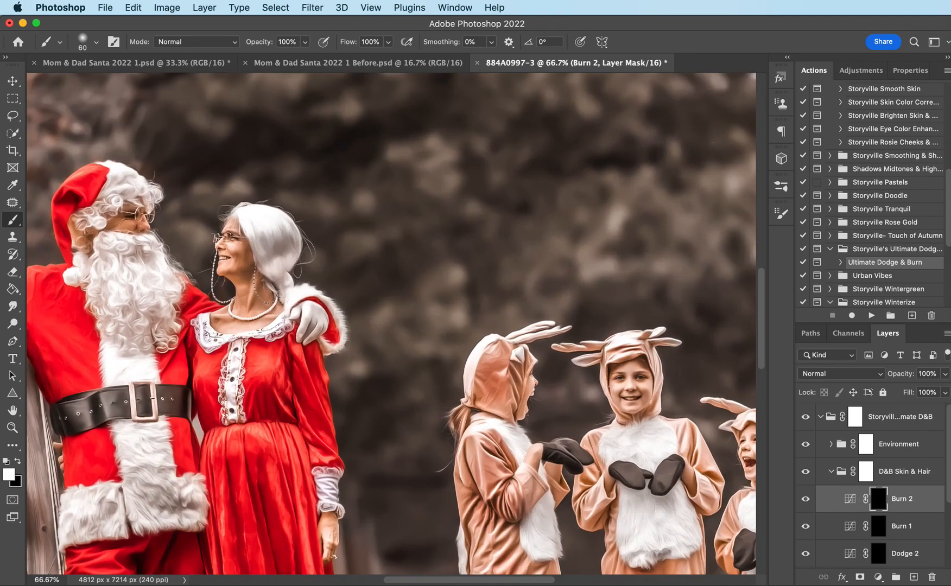
pyautogui.moveTo(640, 416); pyautogui.dragTo(653, 375)
pyautogui.hscroll(5, 555, 572)
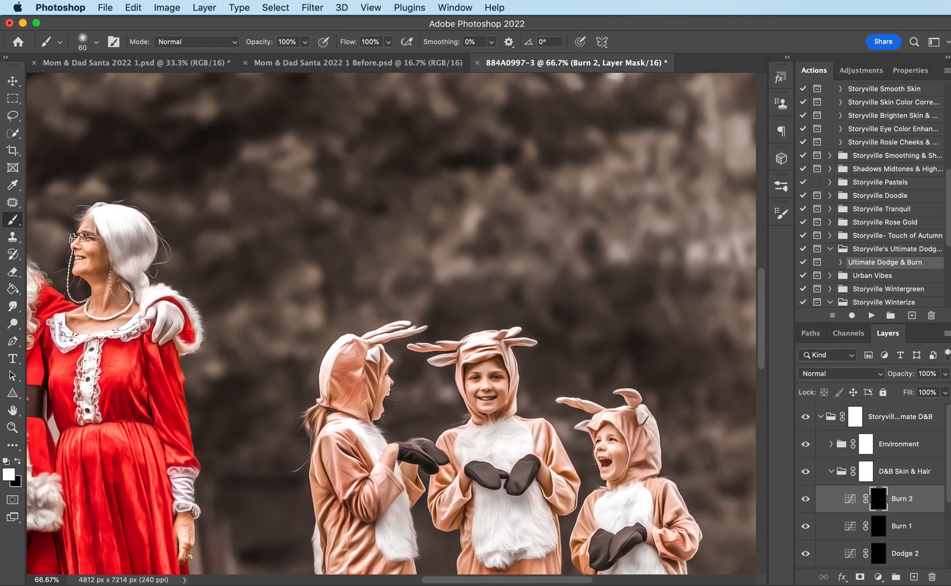
pyautogui.moveTo(621, 436)
pyautogui.mouseDown()
pyautogui.moveTo(621, 480)
pyautogui.moveTo(623, 469)
pyautogui.mouseUp()
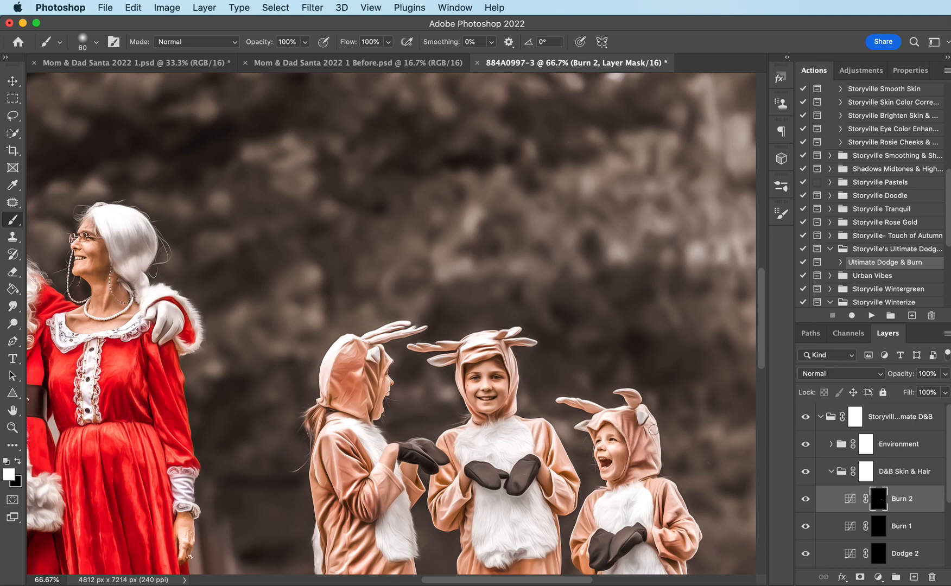
pyautogui.press('super+minus')
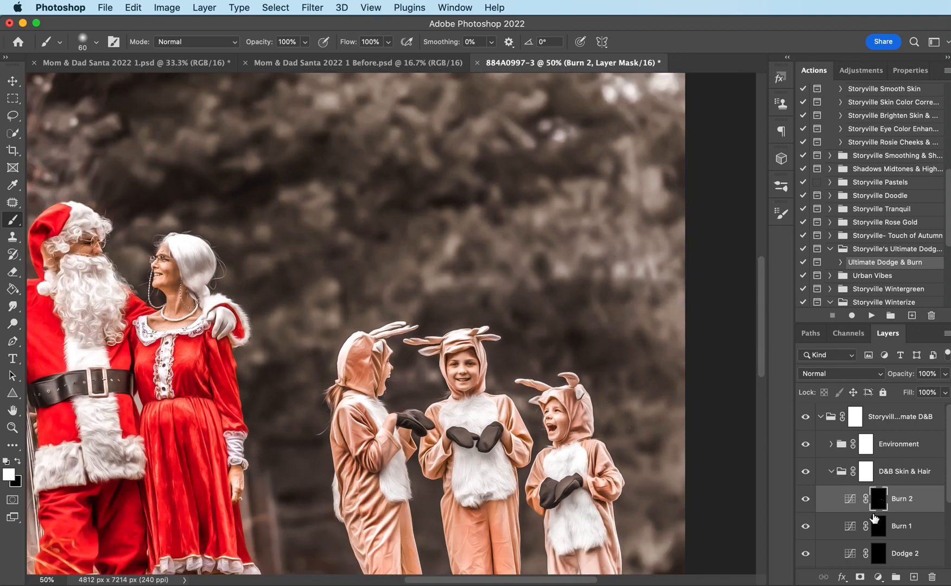
# Step: Paint white on the Dodge 2 mask over the middle child's face and lower the layer's opacity to 16%
pyautogui.click(879, 528)
pyautogui.click(879, 560)
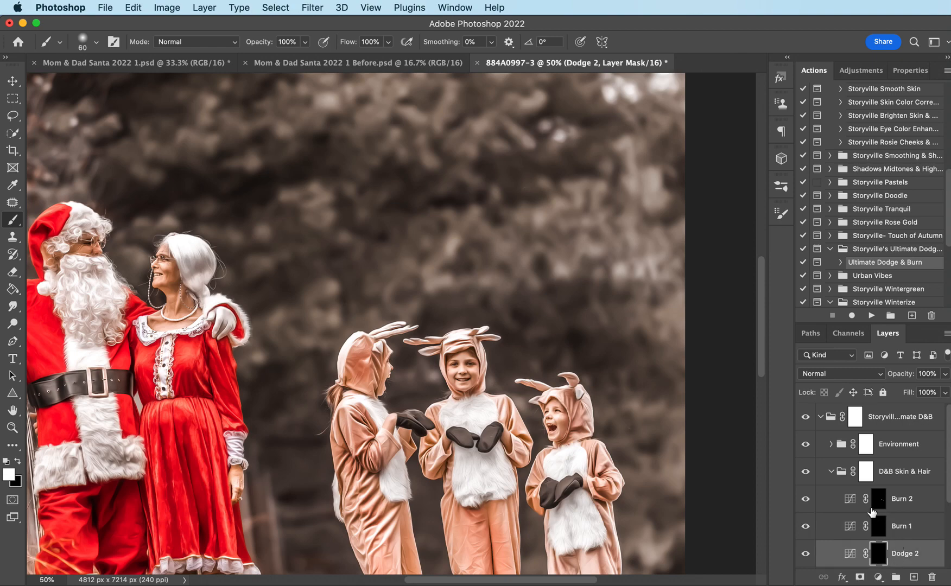
pyautogui.press('super+plus')
pyautogui.press('super+plus')
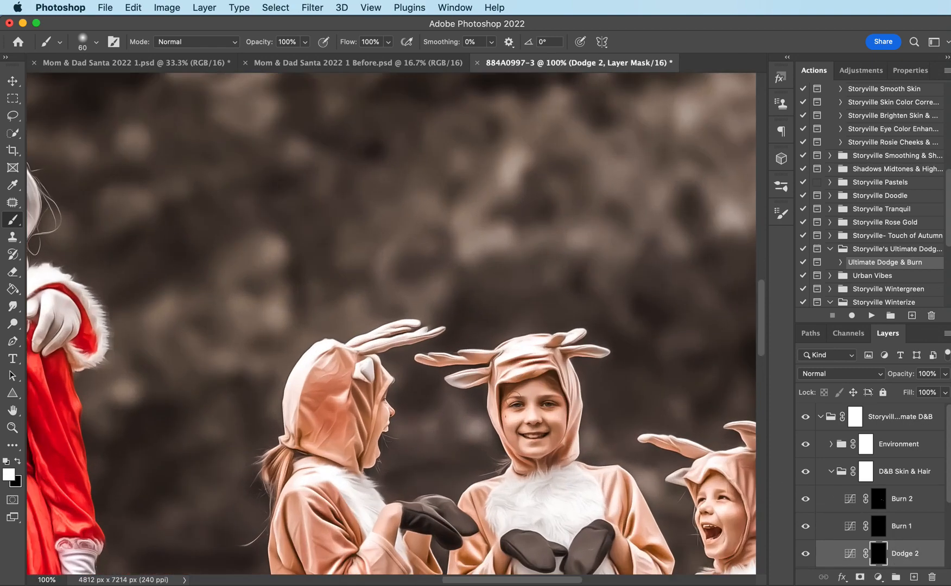
pyautogui.moveTo(514, 401)
pyautogui.mouseDown()
pyautogui.moveTo(540, 401)
pyautogui.moveTo(535, 432)
pyautogui.moveTo(545, 448)
pyautogui.moveTo(526, 402)
pyautogui.mouseUp()
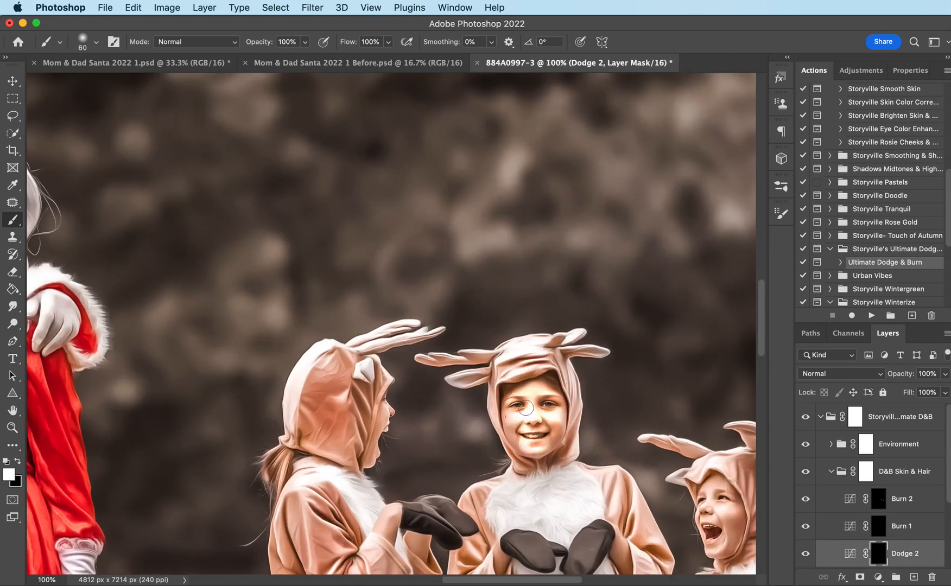
pyautogui.moveTo(900, 374)
pyautogui.mouseDown()
pyautogui.moveTo(811, 367)
pyautogui.moveTo(822, 371)
pyautogui.mouseUp()
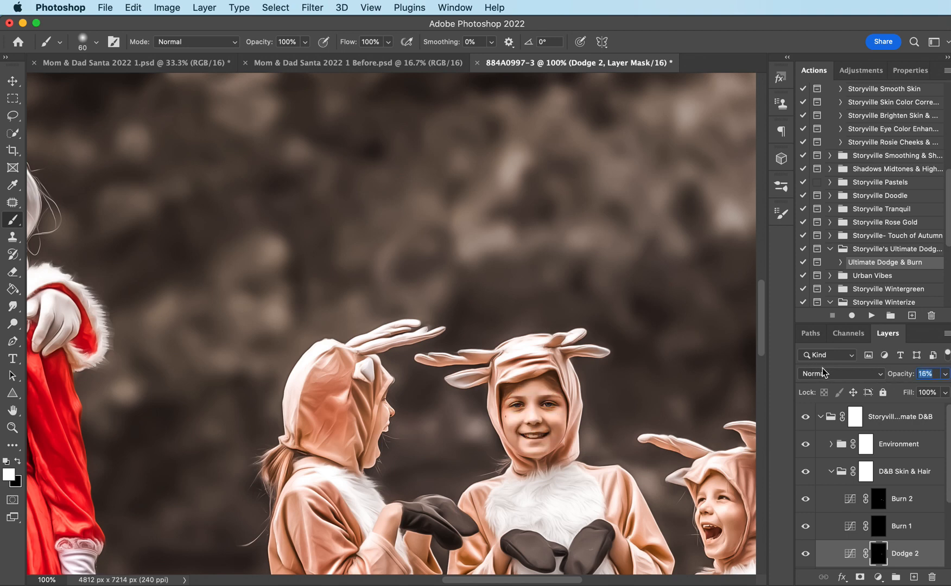
# Step: Collapse the Storyville's Ultimate D&B group and compare the photo with and without its effect
pyautogui.click(820, 417)
pyautogui.press('super+minus')
pyautogui.press('super+minus')
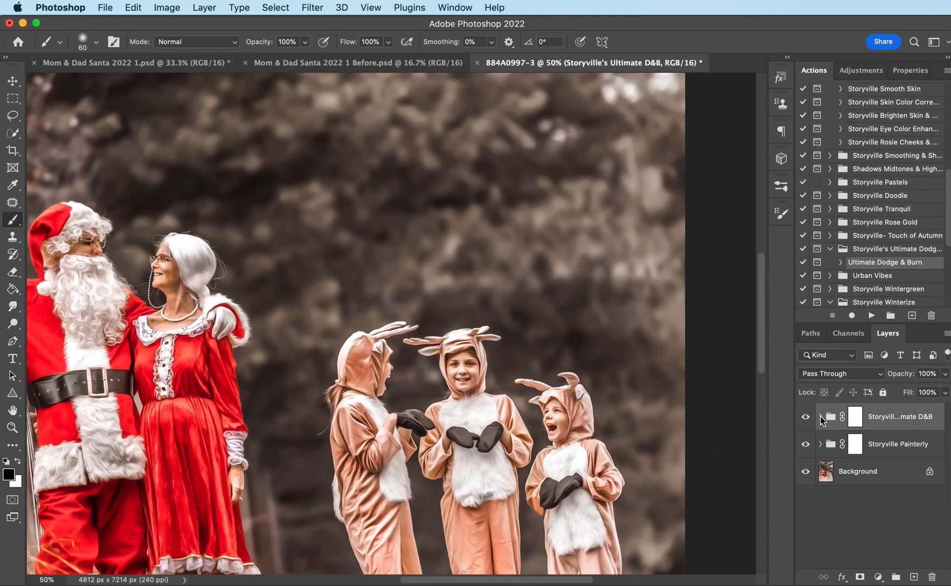
pyautogui.press('super+minus')
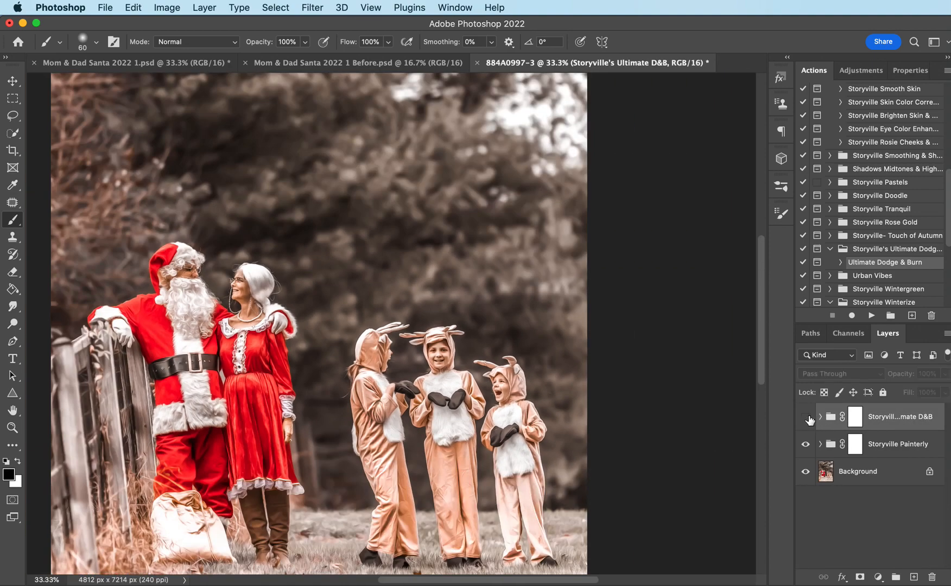
pyautogui.press('super+minus')
# Step: Paint white on the Extra Dodge mask in the Environment group over the background trees and foliage, ending with a 700 px brush
pyautogui.click(819, 417)
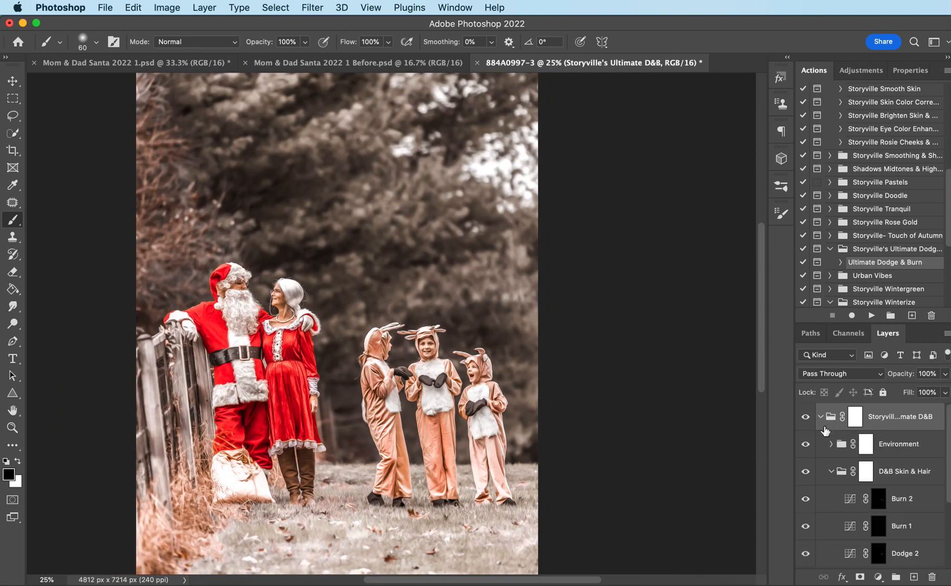
pyautogui.click(827, 443)
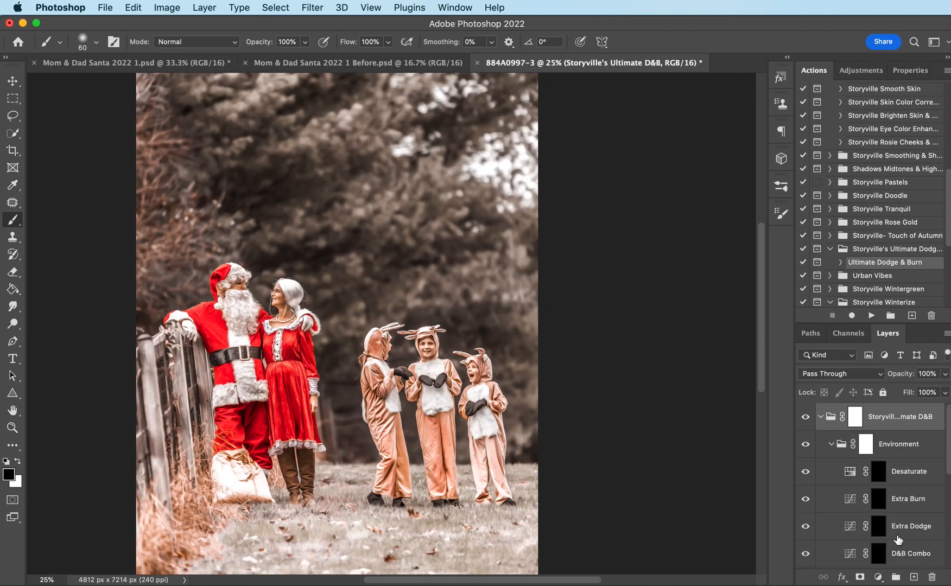
pyautogui.click(881, 526)
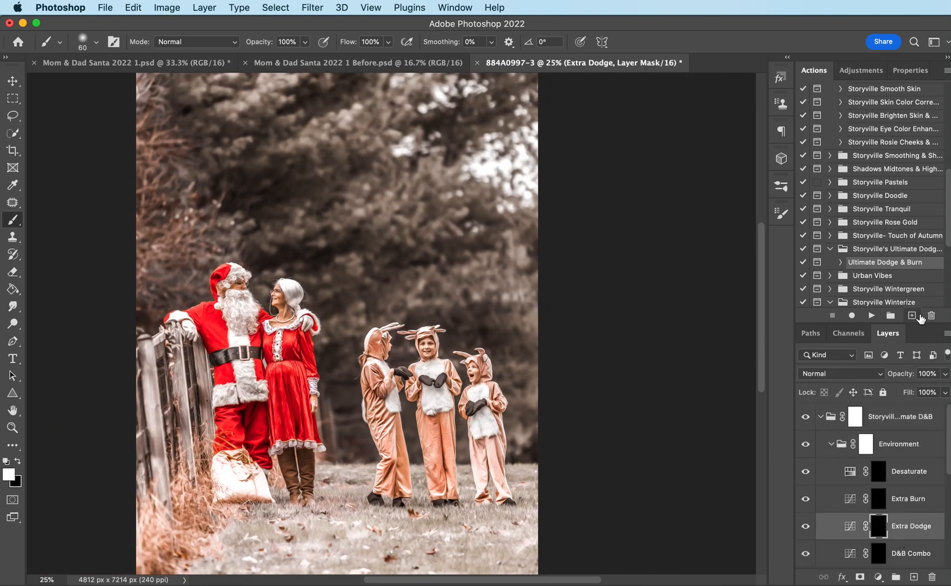
pyautogui.press('x')
pyautogui.press('super+minus')
pyautogui.press(']')
pyautogui.press(']')
pyautogui.press(']')
pyautogui.press(']')
pyautogui.press(']')
pyautogui.press(']')
pyautogui.press(']')
pyautogui.press(']')
pyautogui.press(']')
pyautogui.press(']')
pyautogui.press(']')
pyautogui.press(']')
pyautogui.press(']')
pyautogui.moveTo(323, 251)
pyautogui.mouseDown()
pyautogui.moveTo(369, 255)
pyautogui.moveTo(407, 291)
pyautogui.moveTo(399, 380)
pyautogui.moveTo(398, 308)
pyautogui.moveTo(443, 306)
pyautogui.moveTo(463, 313)
pyautogui.moveTo(529, 393)
pyautogui.moveTo(504, 249)
pyautogui.moveTo(455, 147)
pyautogui.moveTo(369, 162)
pyautogui.moveTo(337, 141)
pyautogui.moveTo(386, 229)
pyautogui.moveTo(374, 222)
pyautogui.moveTo(206, 316)
pyautogui.mouseUp()
pyautogui.press('[')
pyautogui.press('[')
pyautogui.press('[')
pyautogui.press('[')
pyautogui.press('[')
pyautogui.press(']')
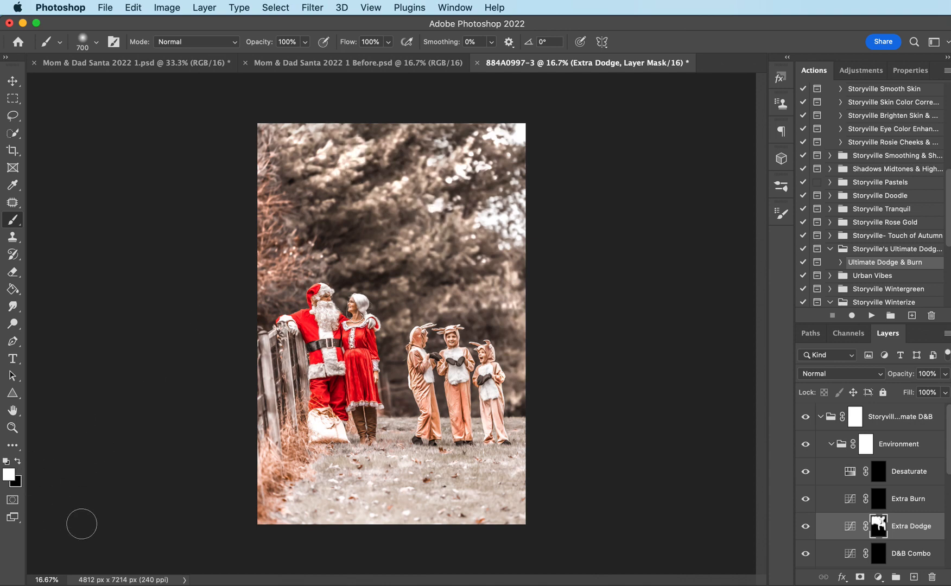
# Step: Paint black at 47% brush opacity on the Extra Dodge mask over the bright sky gaps and restore the brush opacity to 100%
pyautogui.press('x')
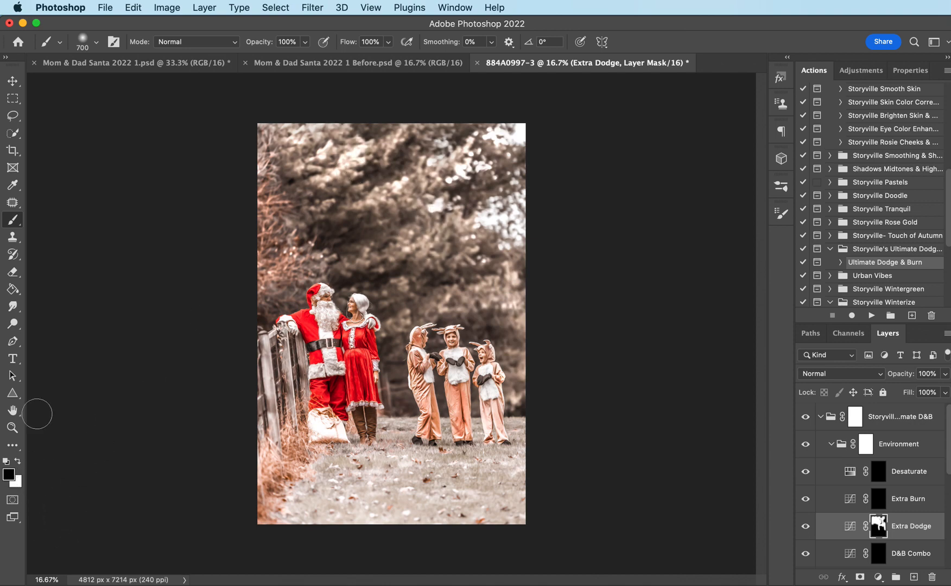
pyautogui.moveTo(258, 44); pyautogui.dragTo(228, 43)
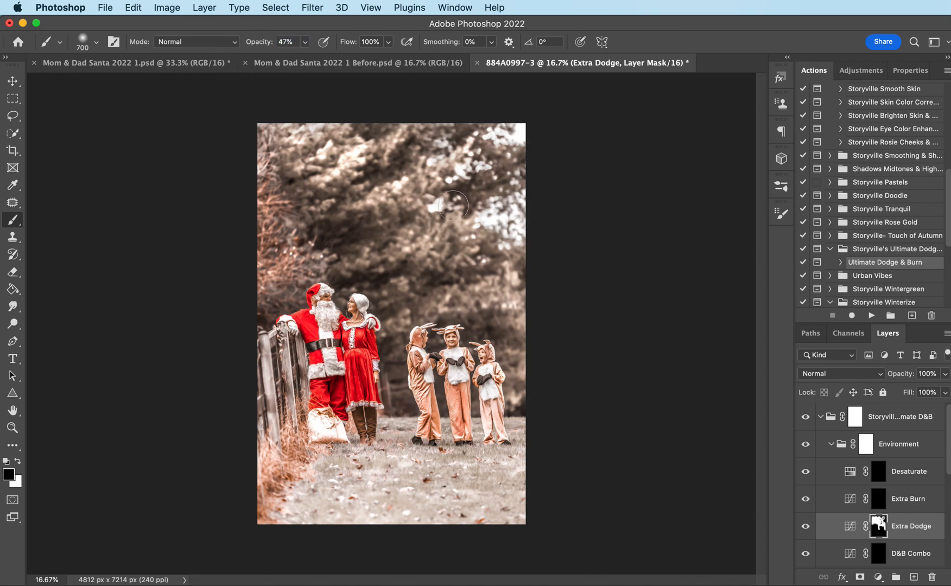
pyautogui.moveTo(258, 44); pyautogui.dragTo(487, 52)
# Step: Collapse the whole Ultimate D&B group and toggle its visibility to compare the photo after the environment dodging
pyautogui.click(820, 417)
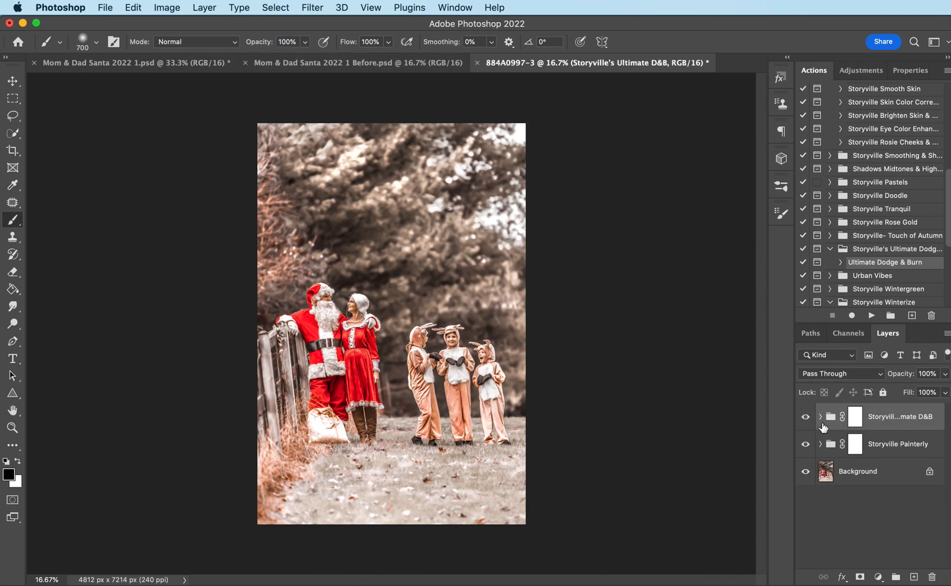
pyautogui.click(805, 418)
pyautogui.click(804, 419)
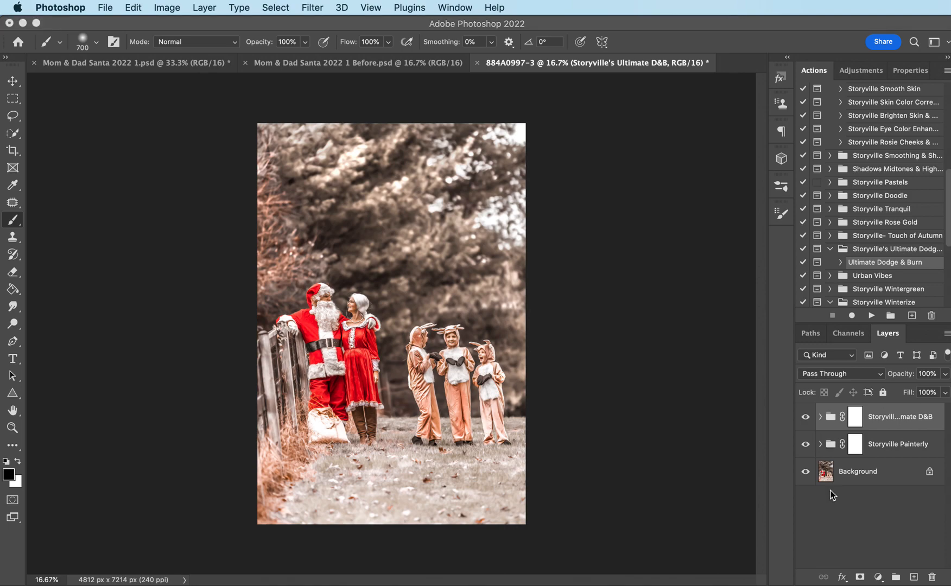
# Step: Run the Rosie Cheeks action from the Storyville Retouch set and continue past its instruction message
pyautogui.press('super+plus')
pyautogui.press('super+plus')
pyautogui.press('super+plus')
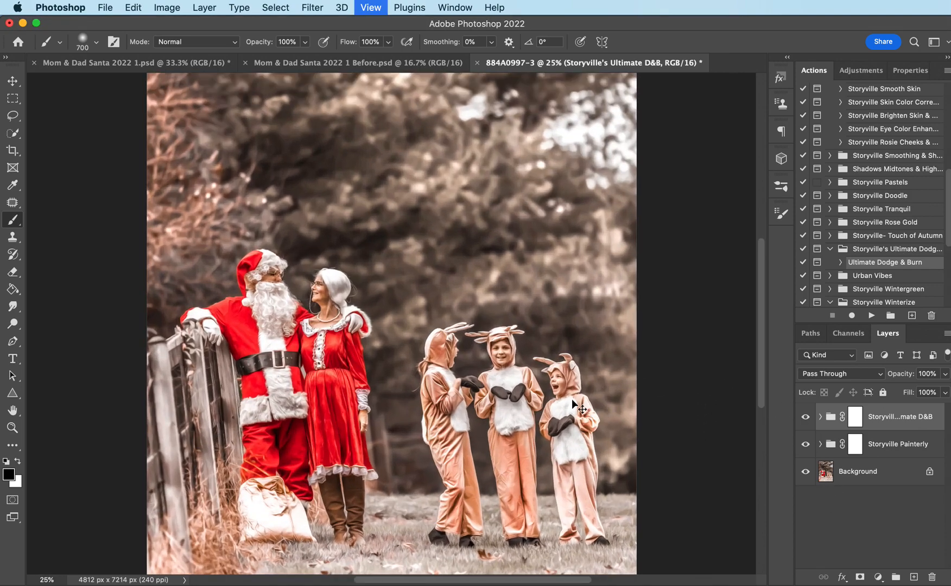
pyautogui.press('super+plus')
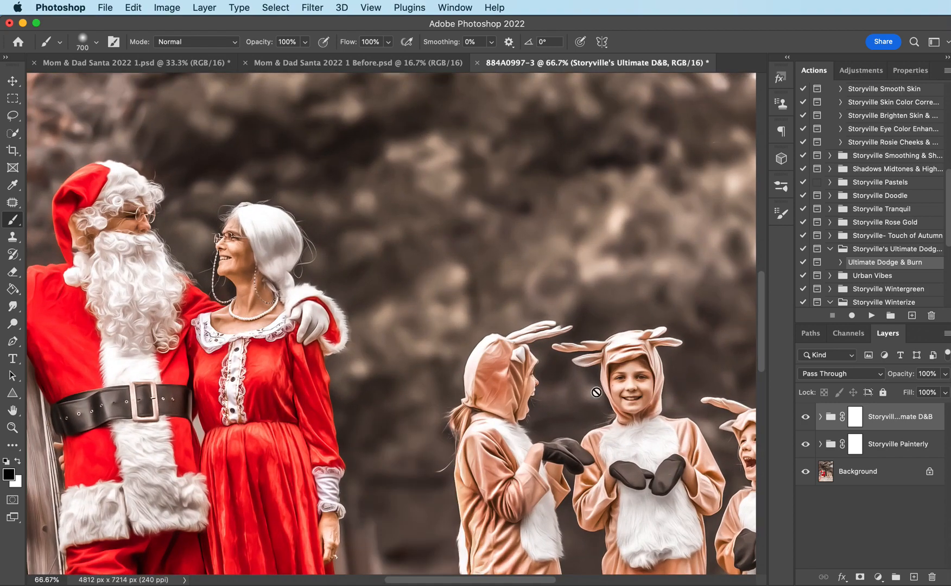
pyautogui.press('super+plus')
pyautogui.moveTo(471, 582); pyautogui.dragTo(543, 583)
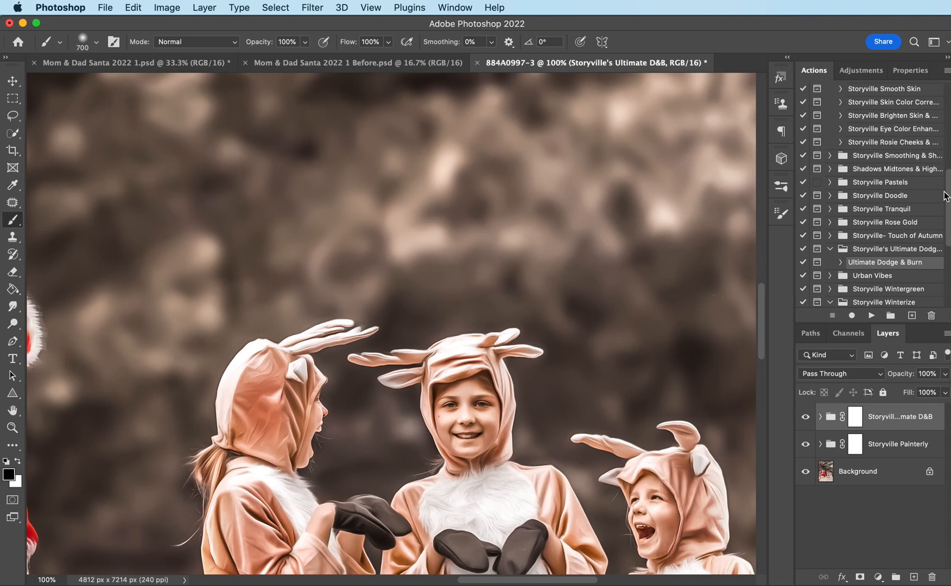
pyautogui.moveTo(947, 193); pyautogui.dragTo(947, 179)
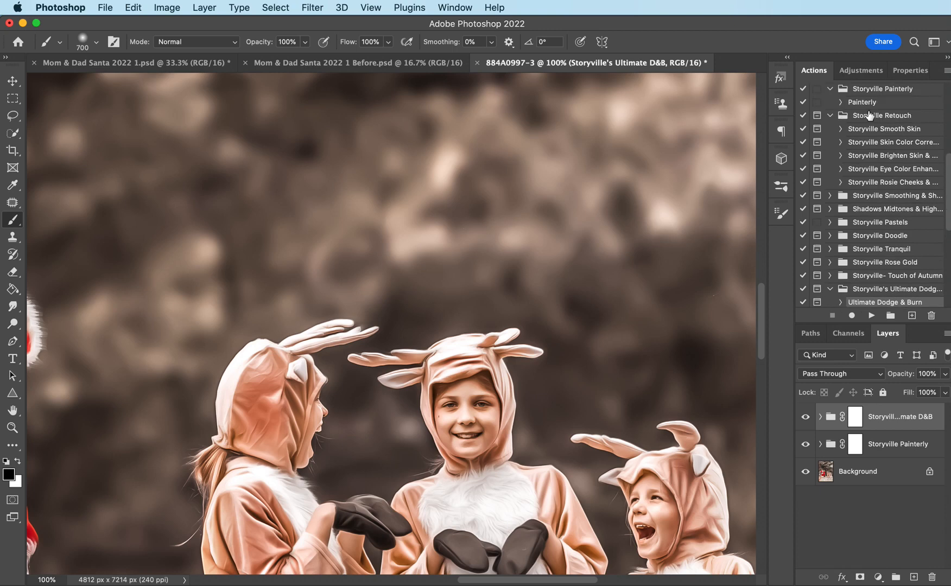
pyautogui.click(903, 187)
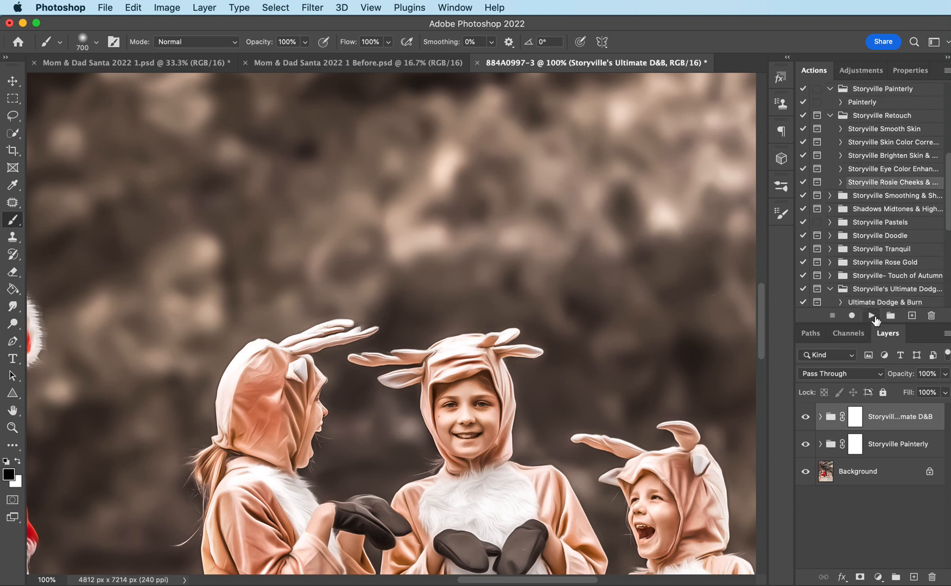
pyautogui.click(872, 316)
pyautogui.click(935, 319)
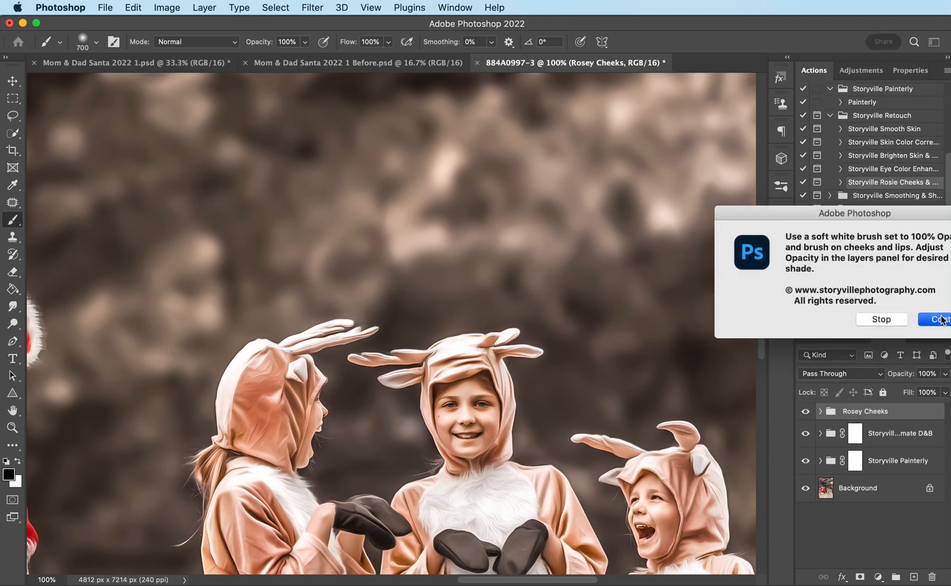
# Step: Paint white on the Radiant Red mask in the Rosey Cheeks group over both of the middle child's cheeks with a soft 60 px brush
pyautogui.click(820, 411)
pyautogui.click(868, 461)
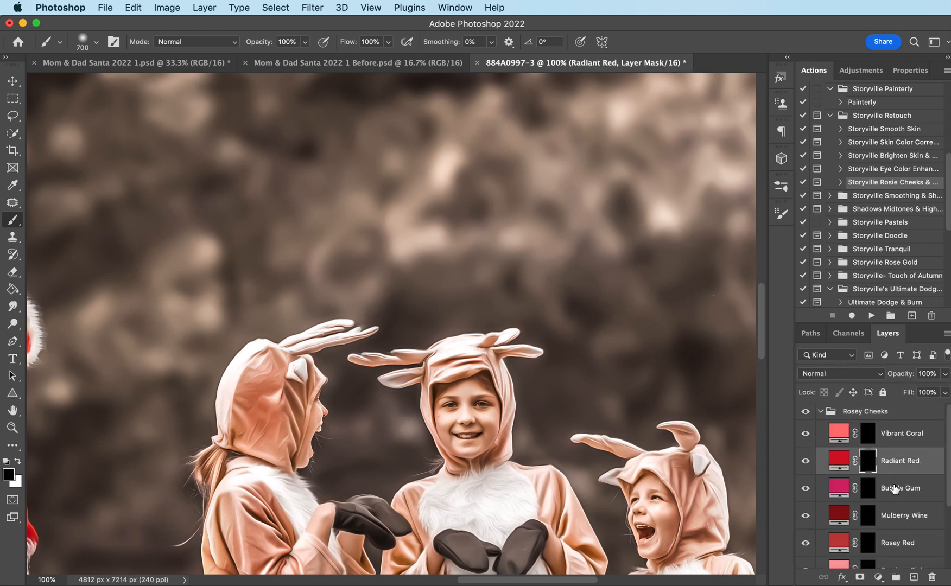
pyautogui.click(18, 461)
pyautogui.press('[')
pyautogui.press('super+plus')
pyautogui.press('[')
pyautogui.press('[')
pyautogui.press('[')
pyautogui.press('[')
pyautogui.press('[')
pyautogui.press('[')
pyautogui.press('[')
pyautogui.press('[')
pyautogui.press('[')
pyautogui.press('[')
pyautogui.press('[')
pyautogui.press('[')
pyautogui.press('[')
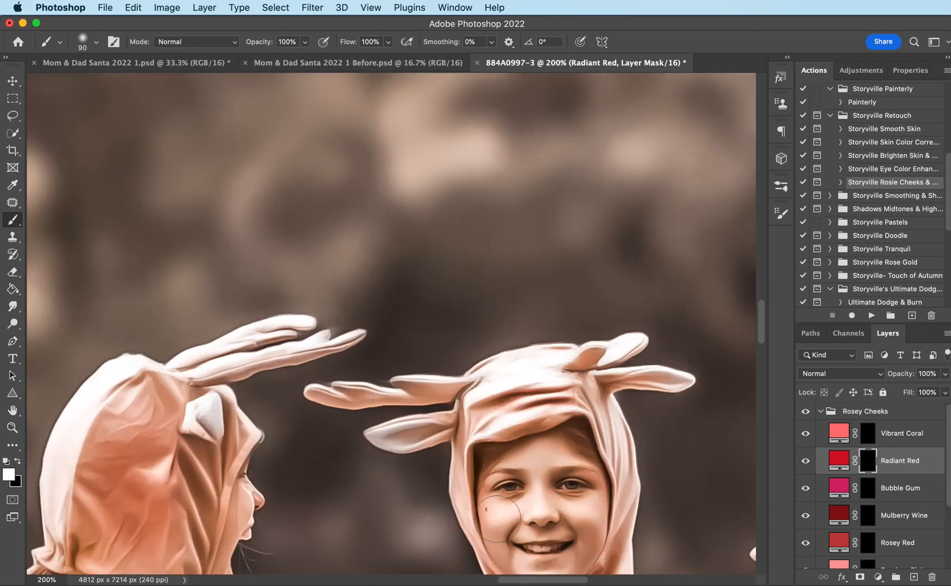
pyautogui.click(495, 518)
pyautogui.click(587, 516)
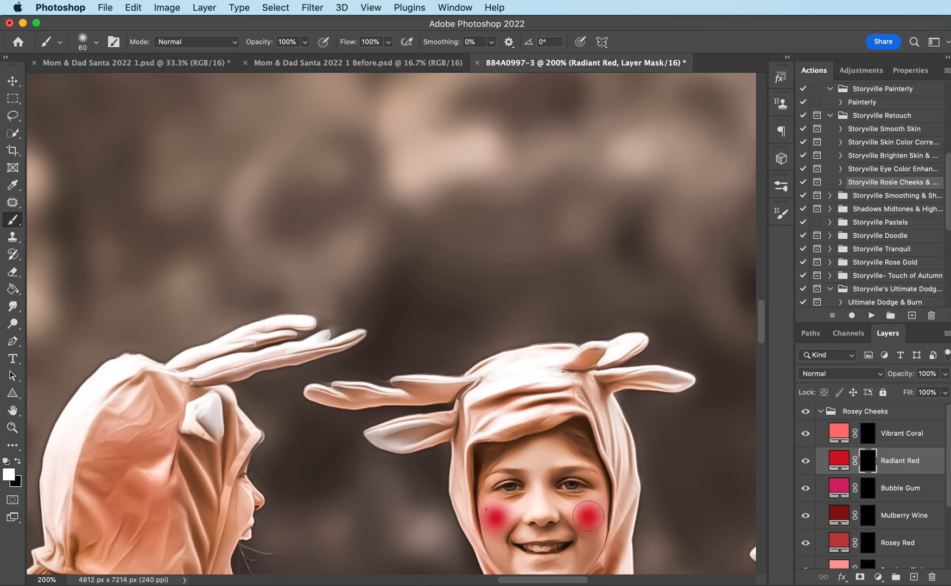
# Step: Lower the Radiant Red layer's opacity to 23%
pyautogui.moveTo(907, 377); pyautogui.dragTo(846, 365)
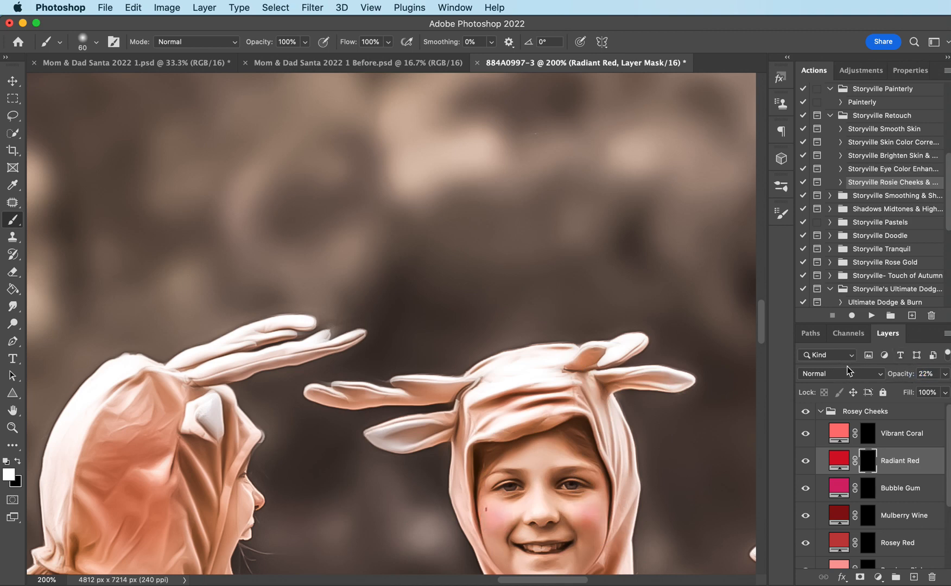
pyautogui.moveTo(762, 326); pyautogui.dragTo(775, 352)
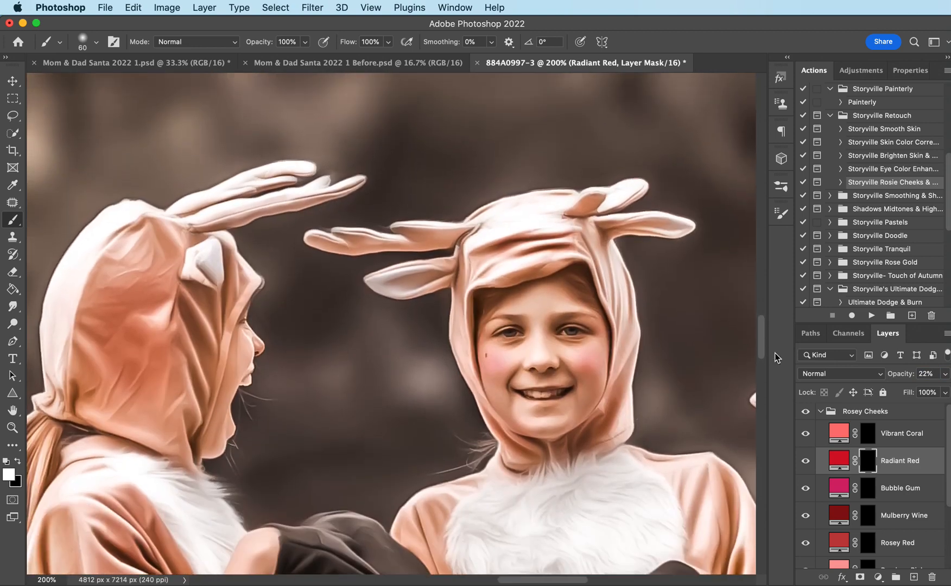
pyautogui.moveTo(898, 374); pyautogui.dragTo(890, 391)
# Step: Paint white on the Radiant Red mask over the middle child's lips with a 6 px brush
pyautogui.press('super+plus')
pyautogui.press('[')
pyautogui.press('[')
pyautogui.press('[')
pyautogui.press('[')
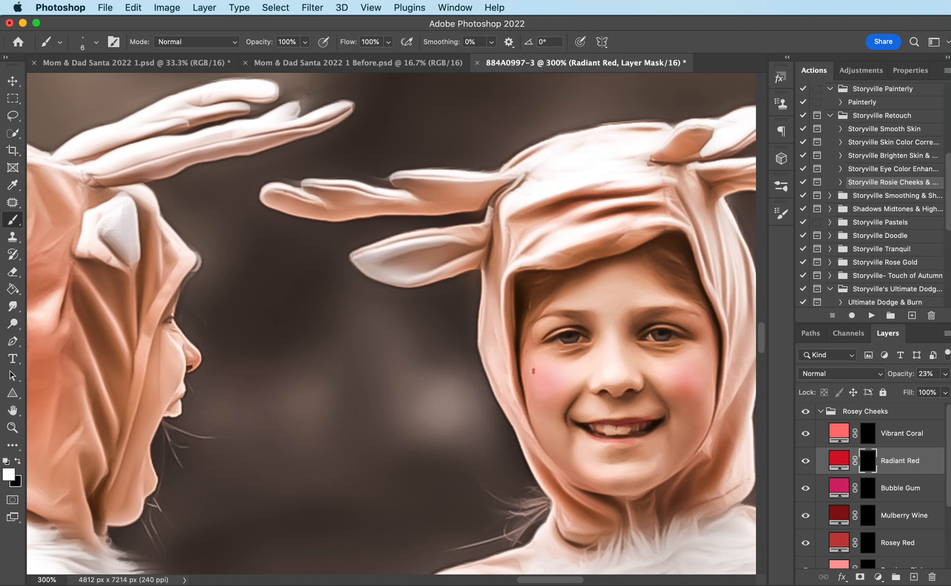
# Step: Paint white on the Radiant Red mask over the cheeks of the profile-facing child and the smallest child, enlarging the brush to 70 px
pyautogui.press(']')
pyautogui.press(']')
pyautogui.press(']')
pyautogui.press(']')
pyautogui.press(']')
pyautogui.press(']')
pyautogui.press(']')
pyautogui.click(165, 364)
pyautogui.scroll(-5, 382, 358)
pyautogui.press(']')
pyautogui.press(']')
pyautogui.moveTo(664, 441); pyautogui.dragTo(669, 434)
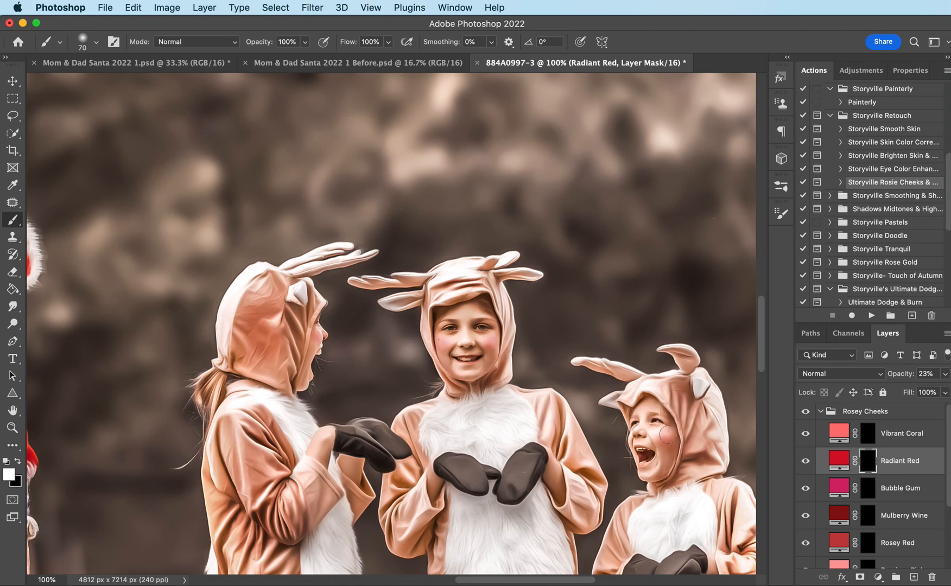
# Step: Paint white on the Radiant Red mask over the smallest child's lips with a 7 px brush
pyautogui.press('super+equal')
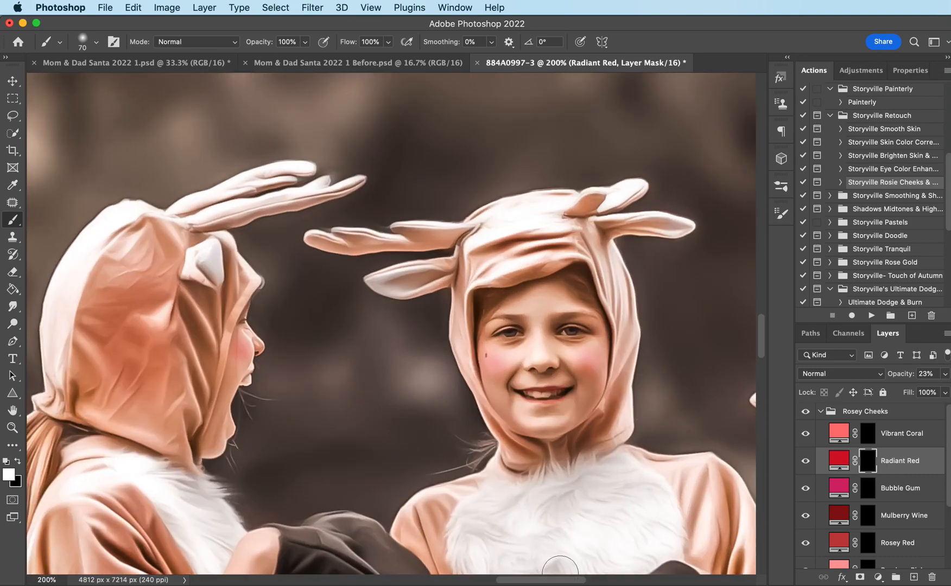
pyautogui.hscroll(10, 573, 580)
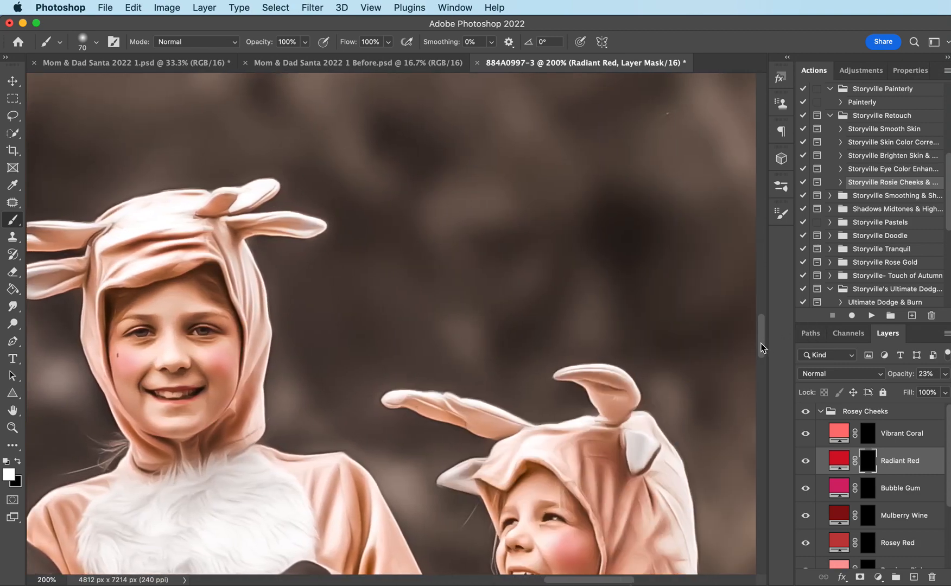
pyautogui.scroll(-5, 760, 342)
pyautogui.press('super+equal')
pyautogui.press('[')
pyautogui.press('[')
pyautogui.press('[')
pyautogui.press('[')
pyautogui.press('[')
pyautogui.press('[')
pyautogui.press('[')
pyautogui.press('[')
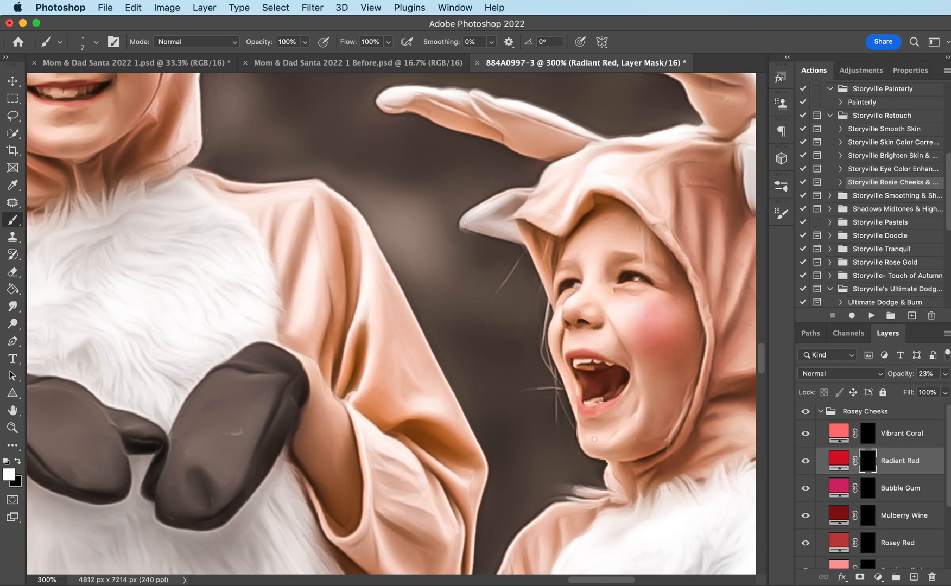
# Step: Paint white on the Radiant Red mask over Mrs. Claus's cheek with a 50 px brush
pyautogui.moveTo(585, 581); pyautogui.dragTo(393, 537)
pyautogui.moveTo(758, 361); pyautogui.dragTo(753, 308)
pyautogui.press(']')
pyautogui.press(']')
pyautogui.press(']')
pyautogui.press(']')
pyautogui.press(']')
pyautogui.press(']')
pyautogui.press(']')
pyautogui.press(']')
pyautogui.press(']')
pyautogui.press(']')
pyautogui.press(']')
pyautogui.press(']')
pyautogui.press(']')
pyautogui.press(']')
pyautogui.press(']')
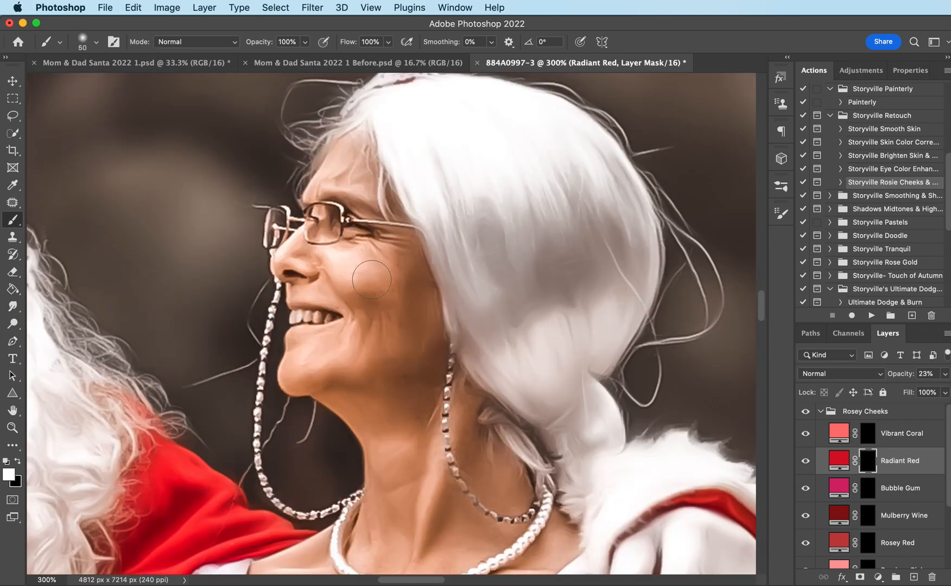
pyautogui.click(373, 279)
# Step: Paint white on the Radiant Red mask over Mrs. Claus's lips with a 5 px brush
pyautogui.press('super+equal')
pyautogui.press('[')
pyautogui.press('[')
pyautogui.press('[')
pyautogui.press('[')
pyautogui.press('[')
pyautogui.press('[')
pyautogui.press('[')
pyautogui.press('[')
pyautogui.press('[')
pyautogui.press('[')
pyautogui.press('[')
pyautogui.press('[')
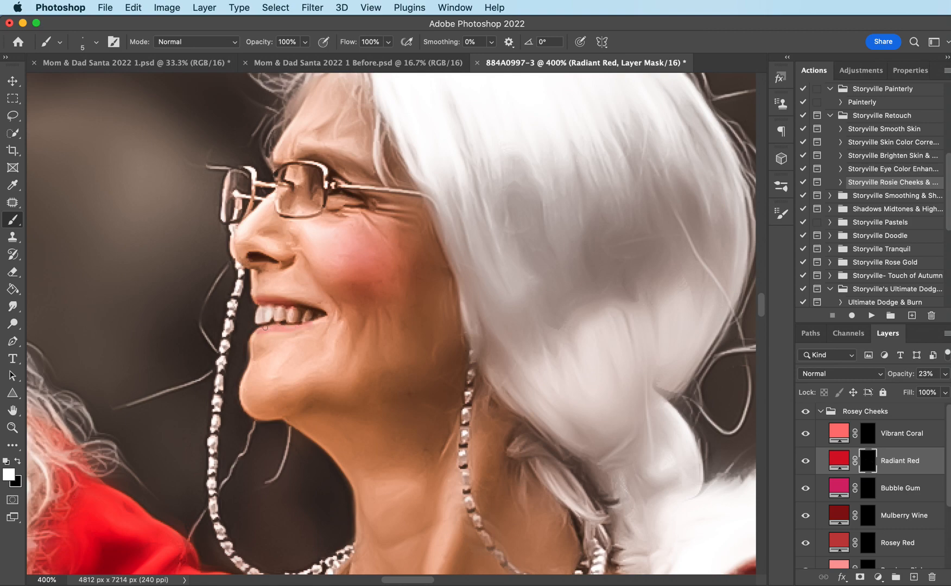
# Step: Paint white on the Radiant Red mask over Santa's cheek with an 80 px brush, reduce the brush to 60 px and keep the layer opacity at 23%
pyautogui.press('super+minus')
pyautogui.press('super+minus')
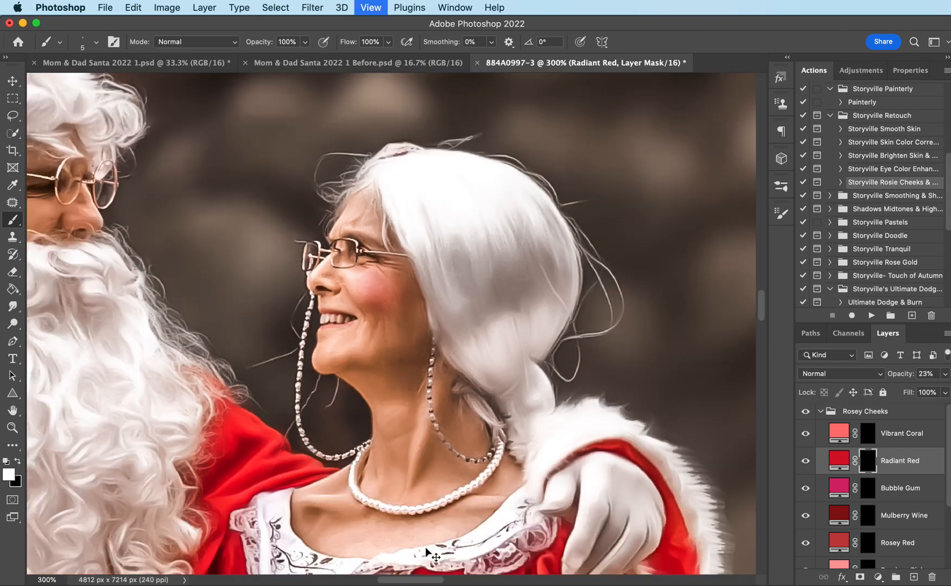
pyautogui.moveTo(423, 581); pyautogui.dragTo(396, 582)
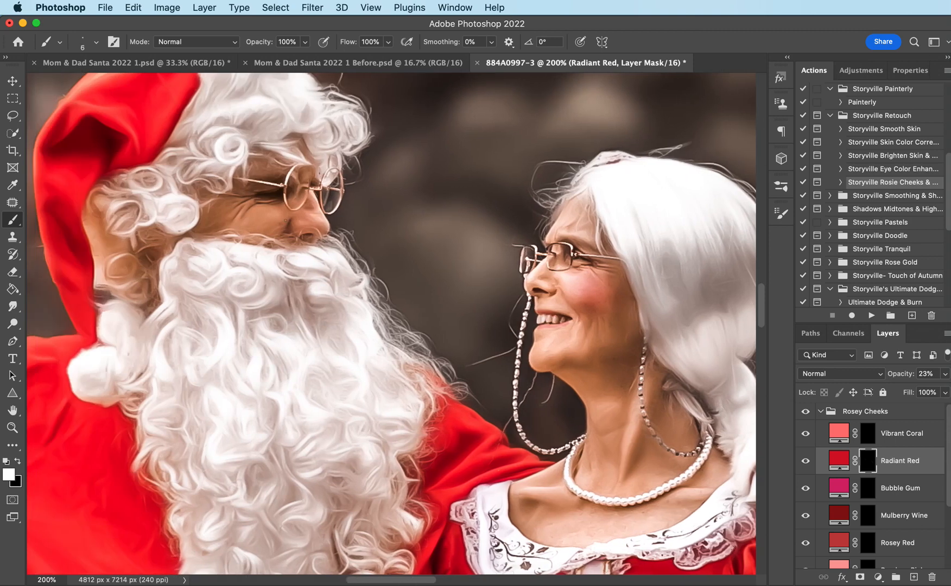
pyautogui.press(']')
pyautogui.press(']')
pyautogui.press(']')
pyautogui.press(']')
pyautogui.press(']')
pyautogui.press(']')
pyautogui.press(']')
pyautogui.click(266, 225)
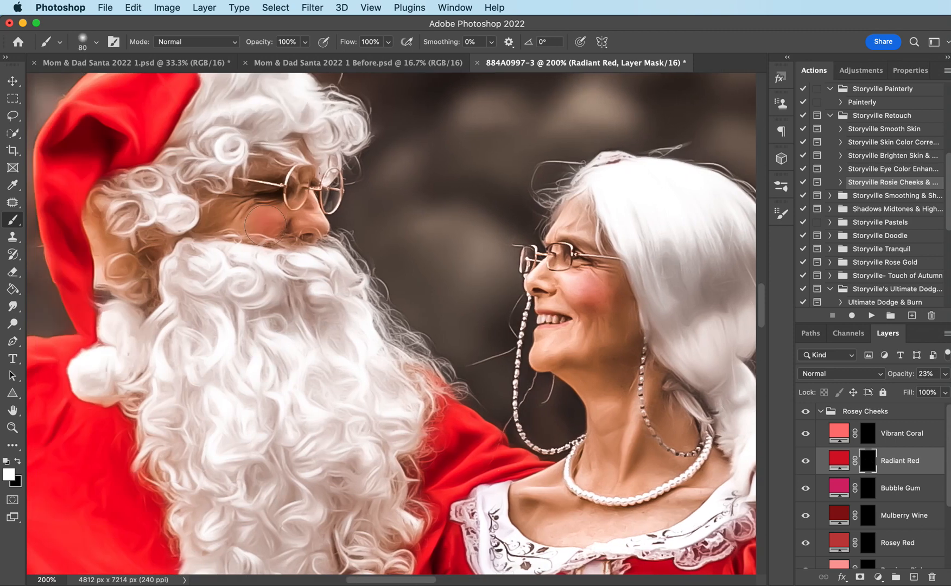
pyautogui.press('[')
pyautogui.press('[')
pyautogui.moveTo(898, 373); pyautogui.dragTo(875, 371)
# Step: Collapse the Rosey Cheeks group and compare the photo with and without its effect
pyautogui.press('super+minus')
pyautogui.press('super+minus')
pyautogui.press('super+minus')
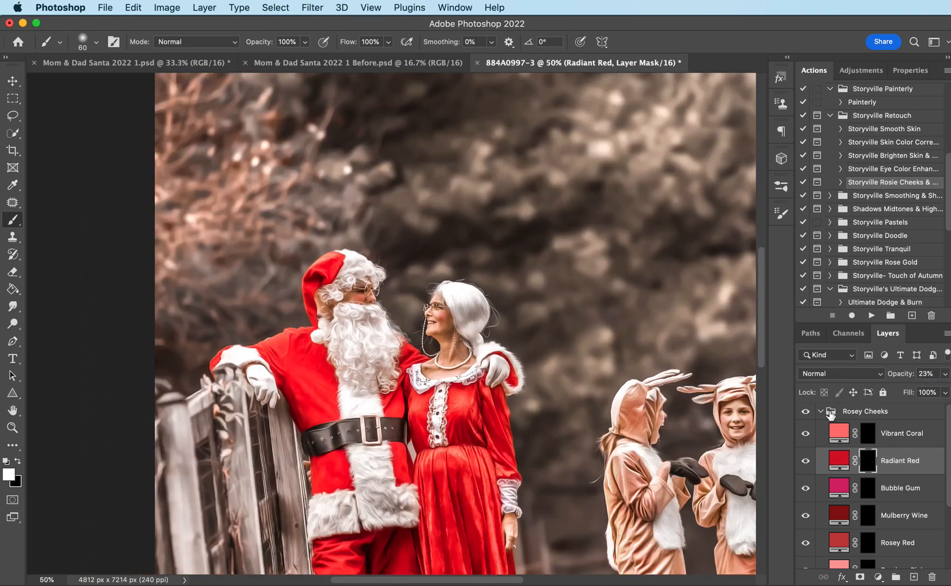
pyautogui.click(821, 411)
pyautogui.press('x')
pyautogui.press('super+minus')
pyautogui.press('super+minus')
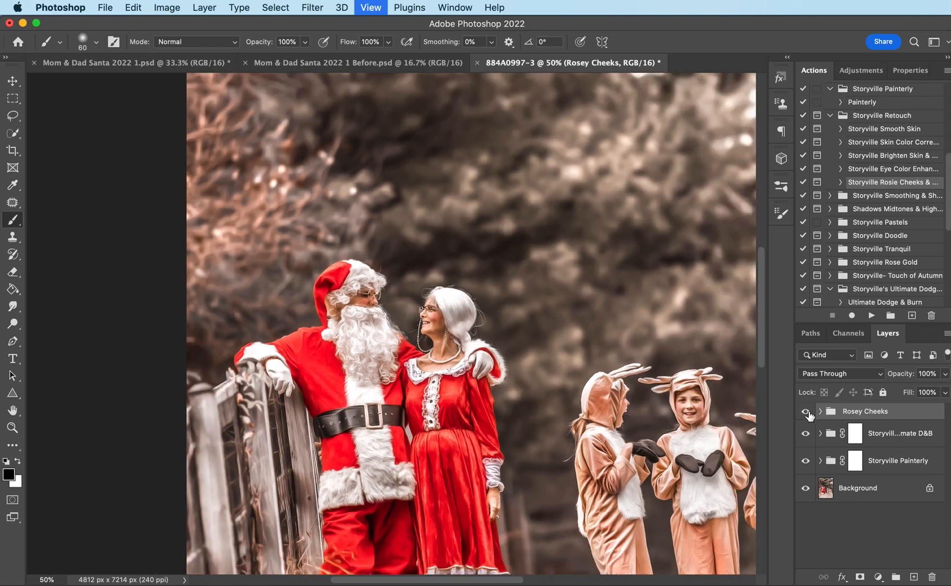
pyautogui.click(805, 412)
pyautogui.click(806, 412)
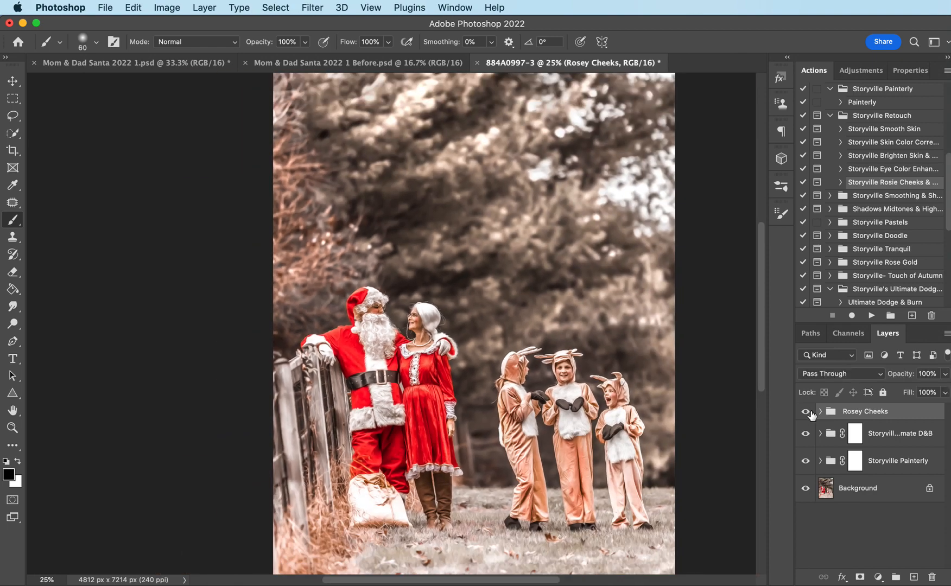
# Step: Add a new blank layer above the Rosey Cheeks group for retouching the middle child's face
pyautogui.press('super+plus')
pyautogui.press('super+plus')
pyautogui.press('super+plus')
pyautogui.press('super+plus')
pyautogui.hscroll(-1, 462, 583)
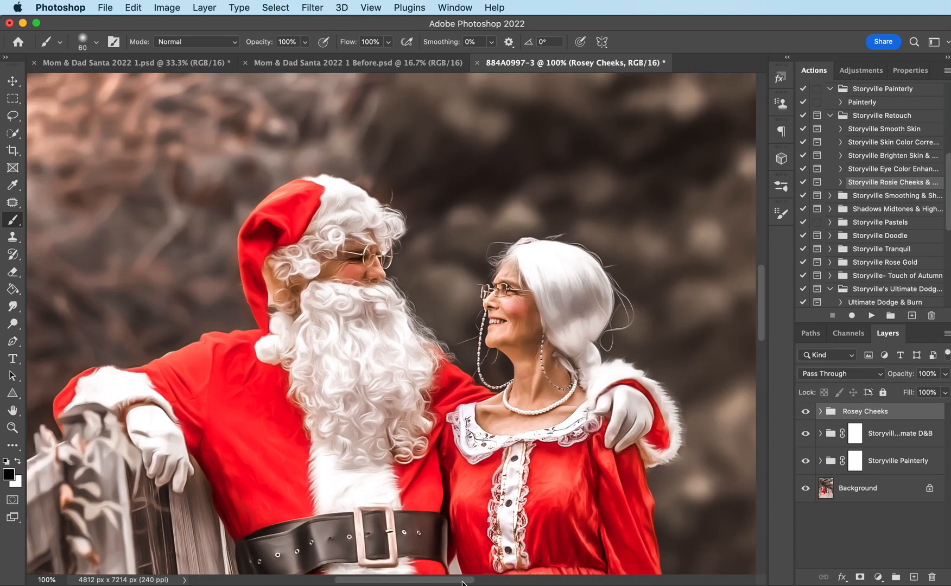
pyautogui.hscroll(10, 462, 583)
pyautogui.press('super+plus')
pyautogui.moveTo(763, 293); pyautogui.dragTo(769, 334)
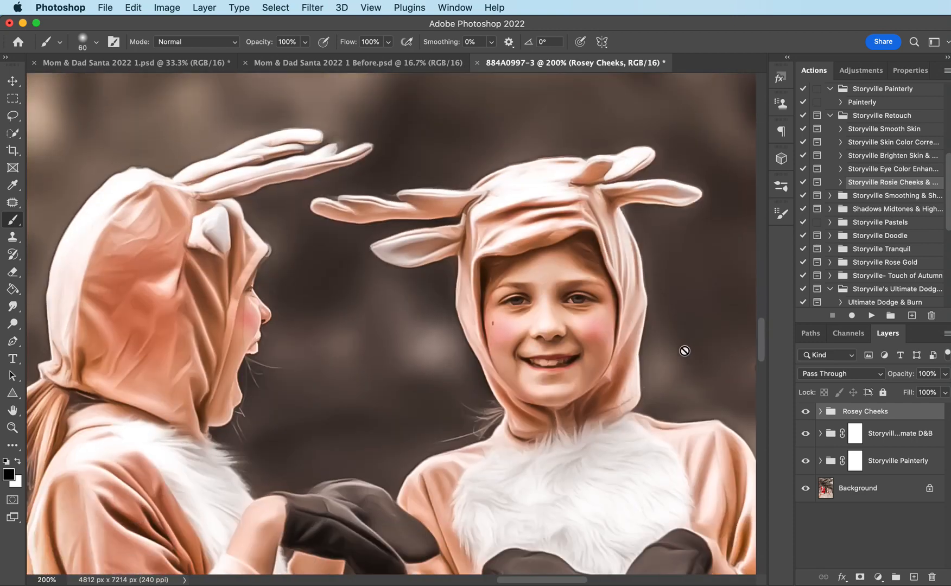
pyautogui.click(914, 577)
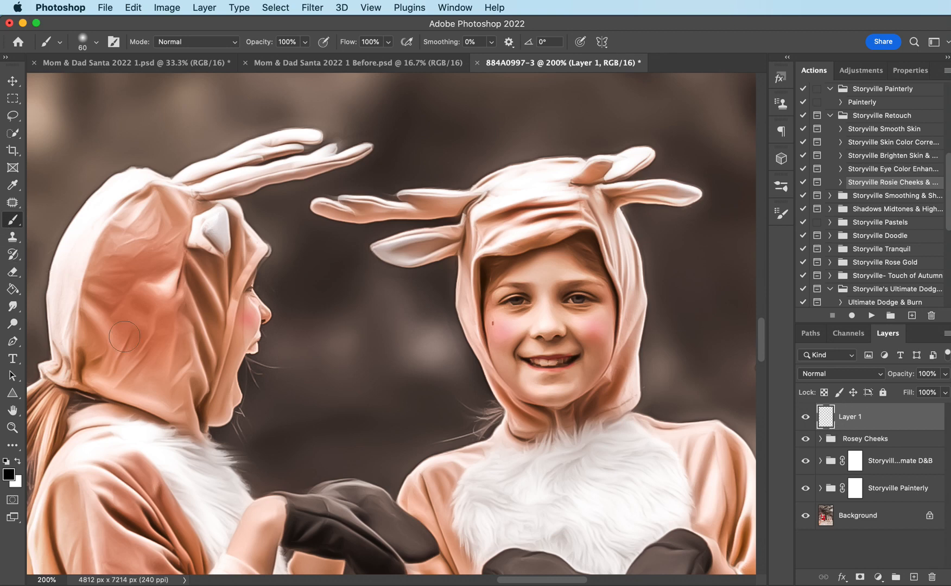
# Step: Lighten under the middle child's eyes on the new layer using sampled skin tones, a 20 px brush and 48% layer opacity
pyautogui.keyDown('alt'); pyautogui.click(518, 323); pyautogui.keyUp('alt')
pyautogui.moveTo(905, 379); pyautogui.dragTo(876, 377)
pyautogui.press('[')
pyautogui.press('[')
pyautogui.press('[')
pyautogui.press('[')
pyautogui.press('[')
pyautogui.press('[')
pyautogui.press('[')
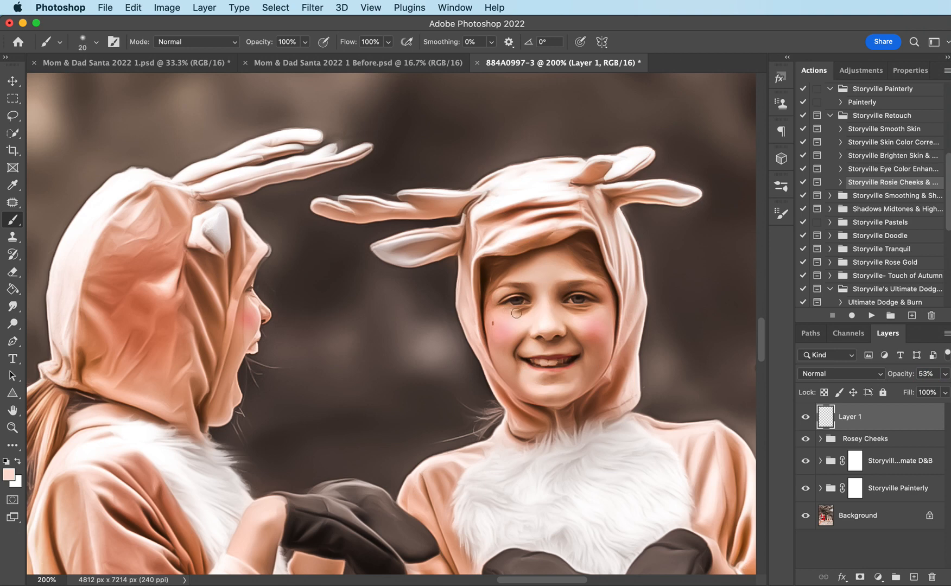
pyautogui.keyDown('alt'); pyautogui.click(586, 319); pyautogui.keyUp('alt')
pyautogui.moveTo(911, 377); pyautogui.dragTo(901, 378)
# Step: Run the Storyville Eye Color Enhancements action, continue past its instructions and expand the resulting layer group
pyautogui.click(905, 169)
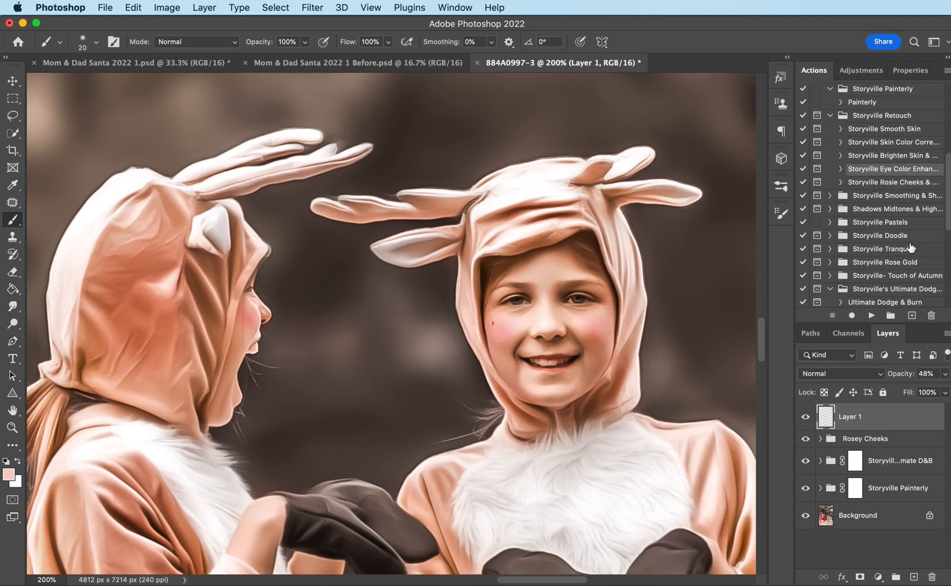
pyautogui.click(872, 316)
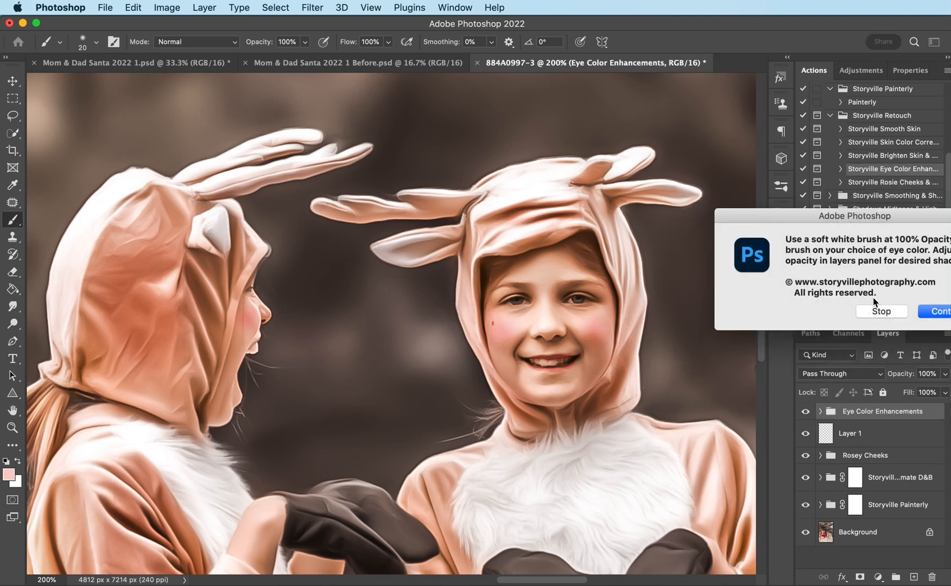
pyautogui.click(934, 312)
pyautogui.click(820, 412)
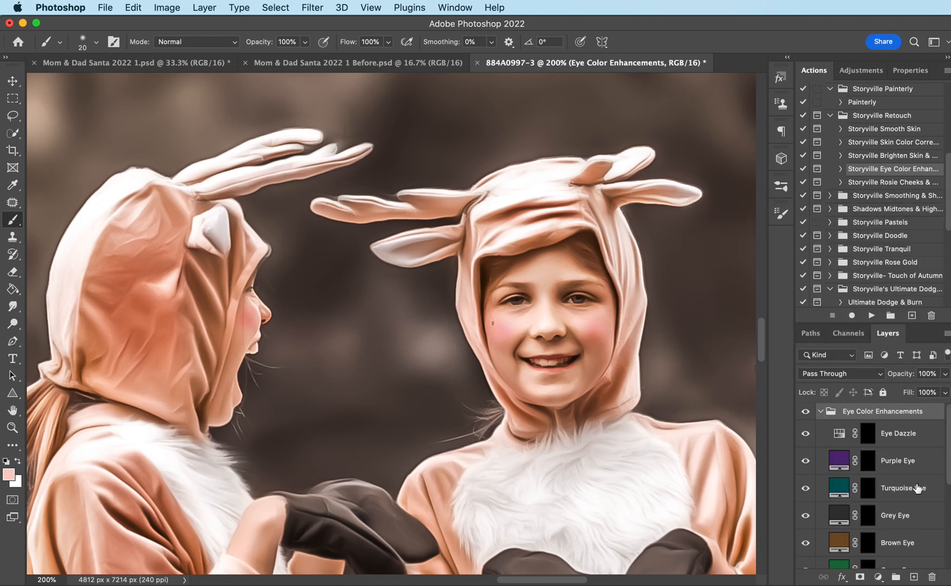
# Step: Paint white on the Blue Eye mask over the middle child's irises with a 5 px brush and set the layer opacity to 51%
pyautogui.moveTo(950, 460); pyautogui.dragTo(950, 482)
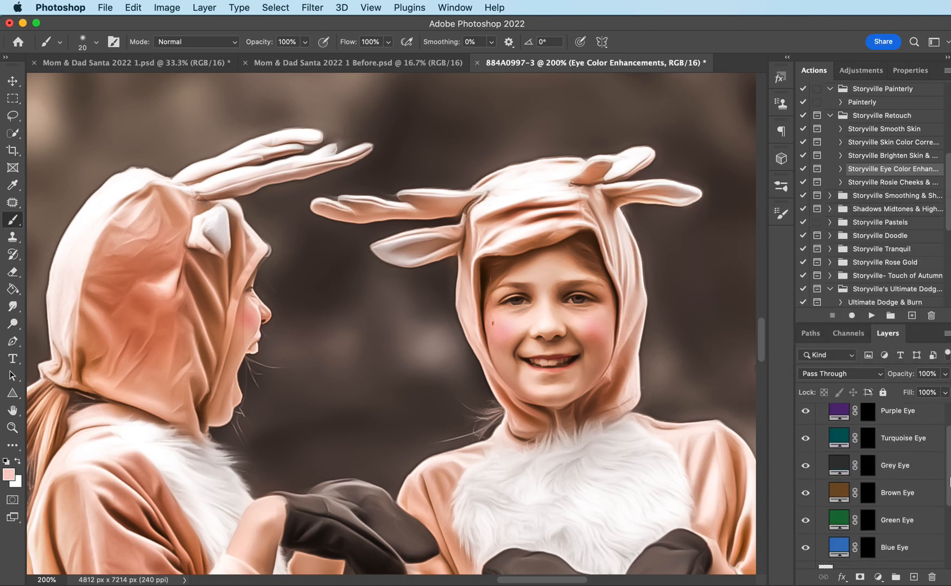
pyautogui.click(867, 548)
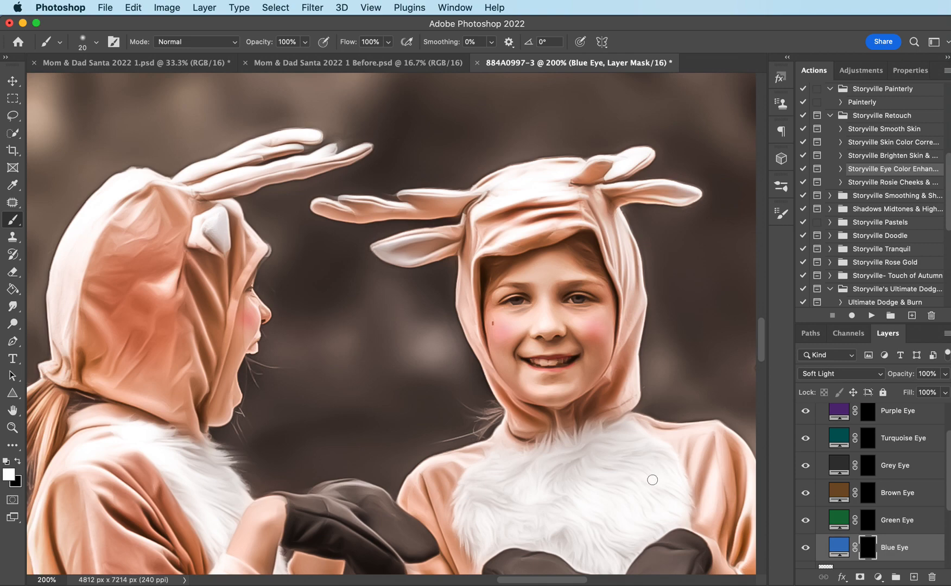
pyautogui.press('super+equal')
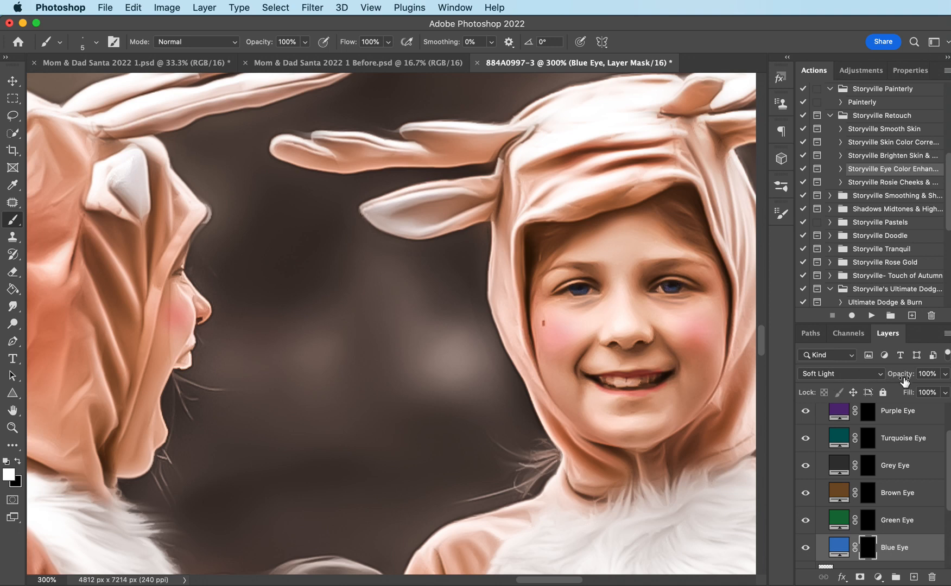
pyautogui.moveTo(901, 375); pyautogui.dragTo(874, 374)
# Step: Collapse the Eye Color Enhancements group and compare the photo with and without its effect
pyautogui.press('super+1')
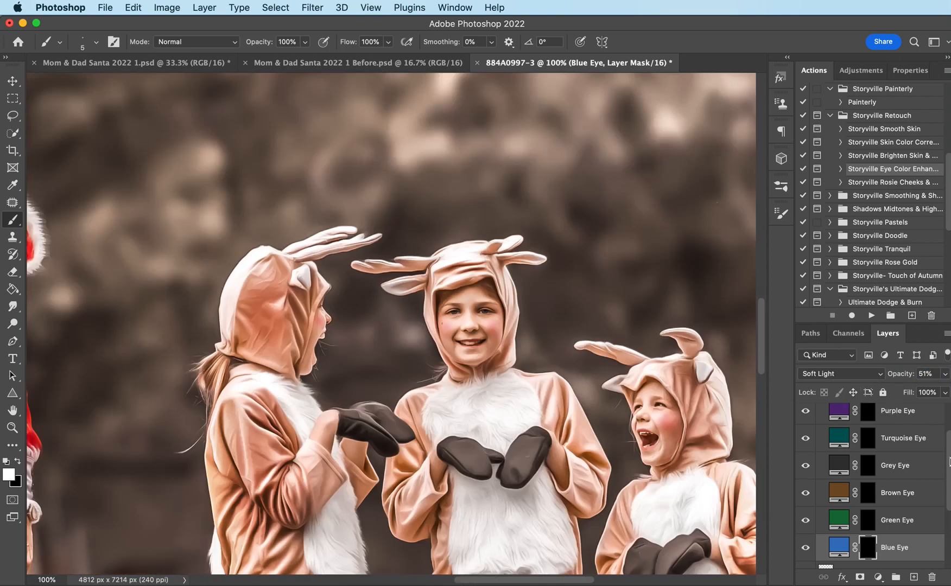
pyautogui.scroll(1, 948, 455)
pyautogui.click(820, 411)
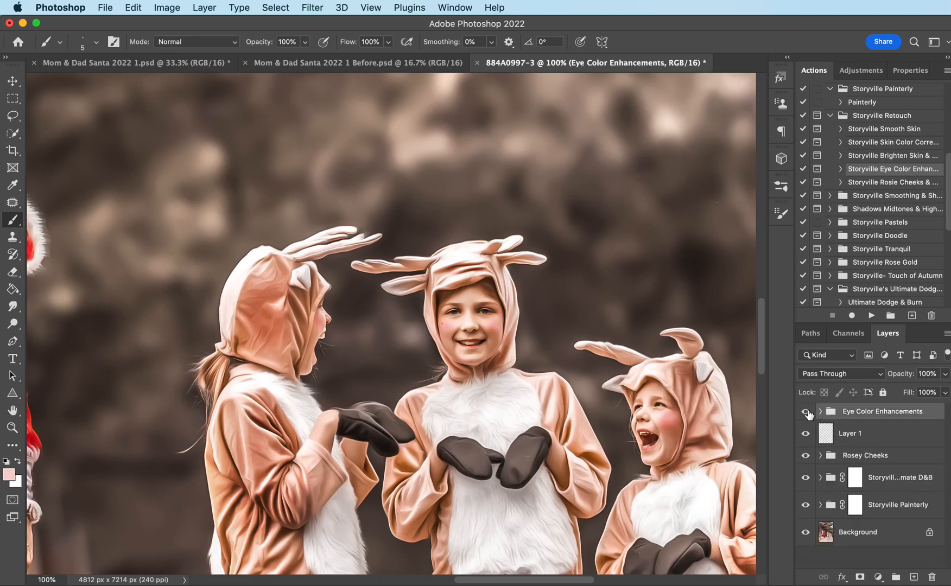
pyautogui.click(805, 413)
pyautogui.click(806, 413)
pyautogui.press('super+minus')
pyautogui.press('super+minus')
pyautogui.press('super+minus')
pyautogui.press('super+minus')
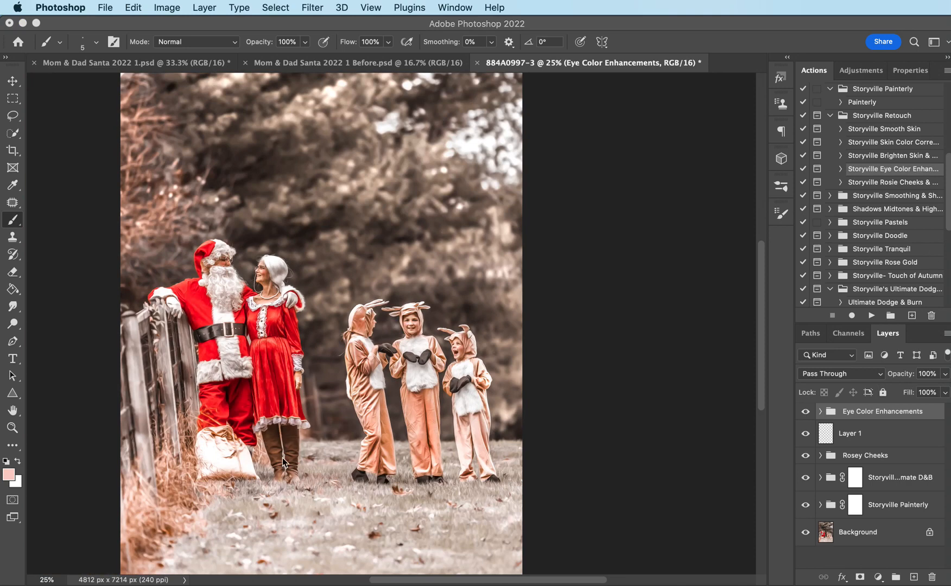
# Step: Add a Hue/Saturation adjustment targeting the boots' reds, set saturation and lightness to -100, and invert its mask to black
pyautogui.click(873, 72)
pyautogui.click(810, 132)
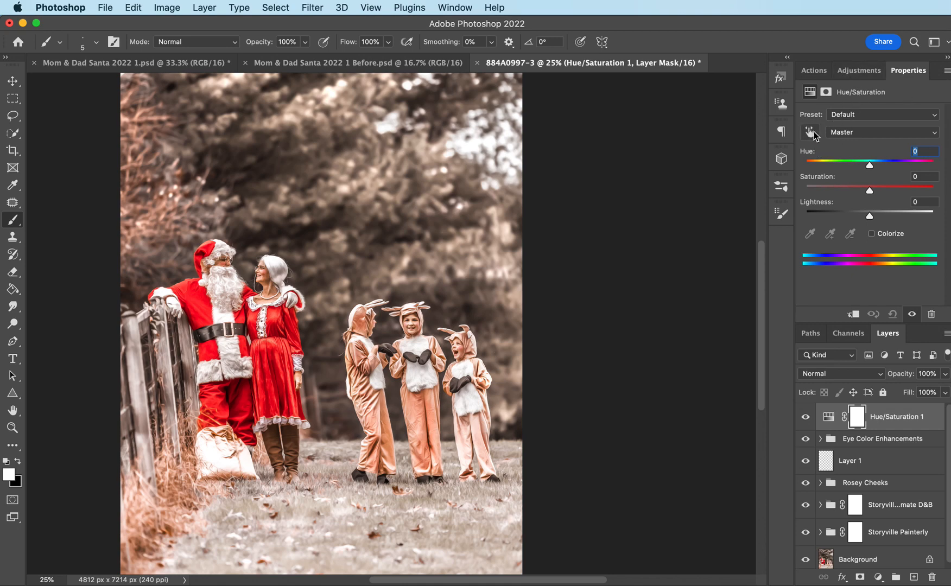
pyautogui.click(811, 132)
pyautogui.click(274, 433)
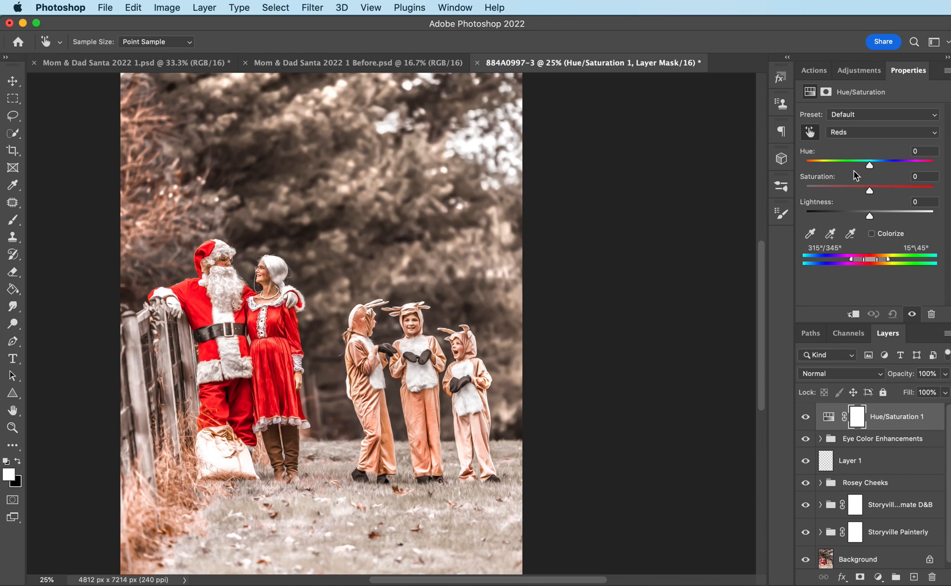
pyautogui.moveTo(869, 190); pyautogui.dragTo(767, 197)
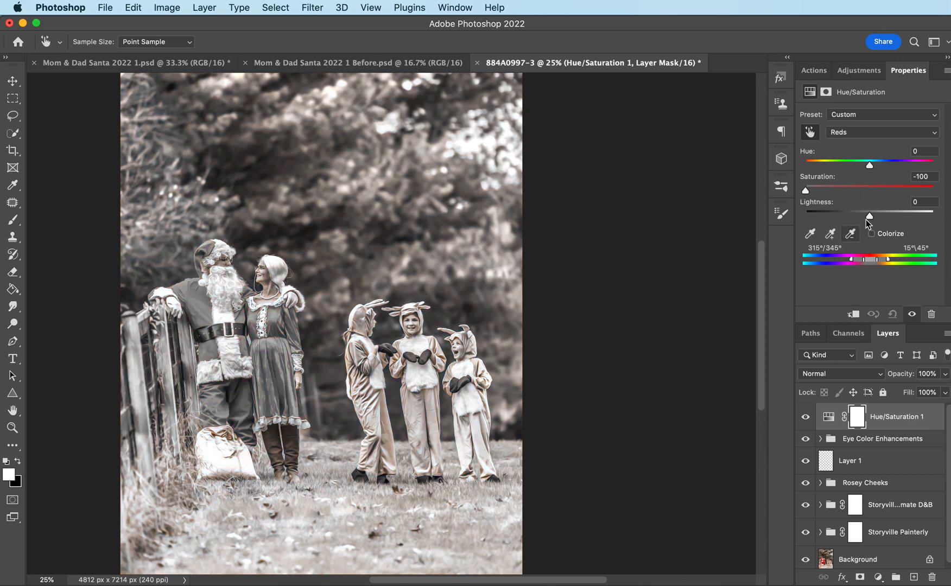
pyautogui.moveTo(869, 216); pyautogui.dragTo(748, 214)
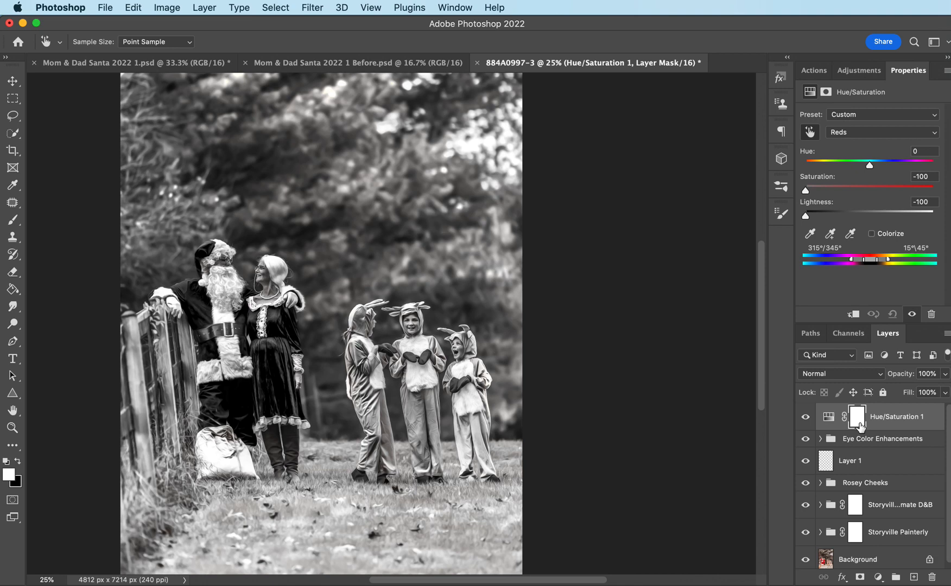
pyautogui.press('super+i')
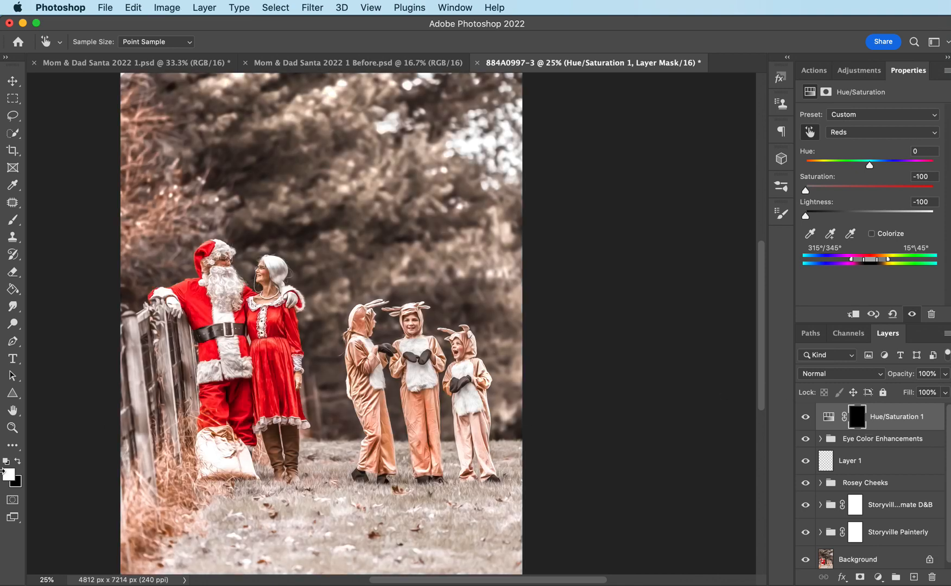
# Step: Paint white on the Hue/Saturation mask over both of Mrs. Claus's boots, reducing the brush to 70 px for the remaining areas
pyautogui.click(856, 418)
pyautogui.press('b')
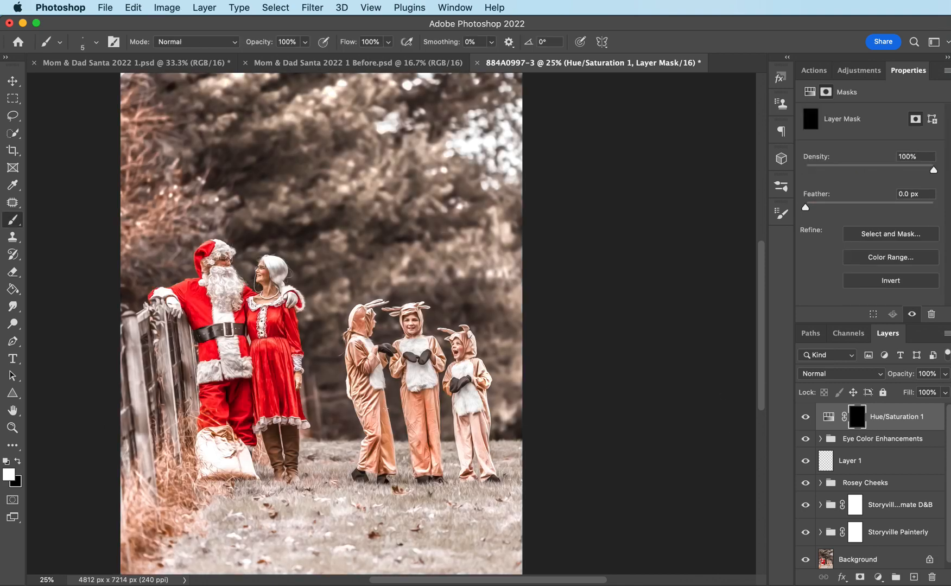
pyautogui.press('super+plus')
pyautogui.press('super+plus')
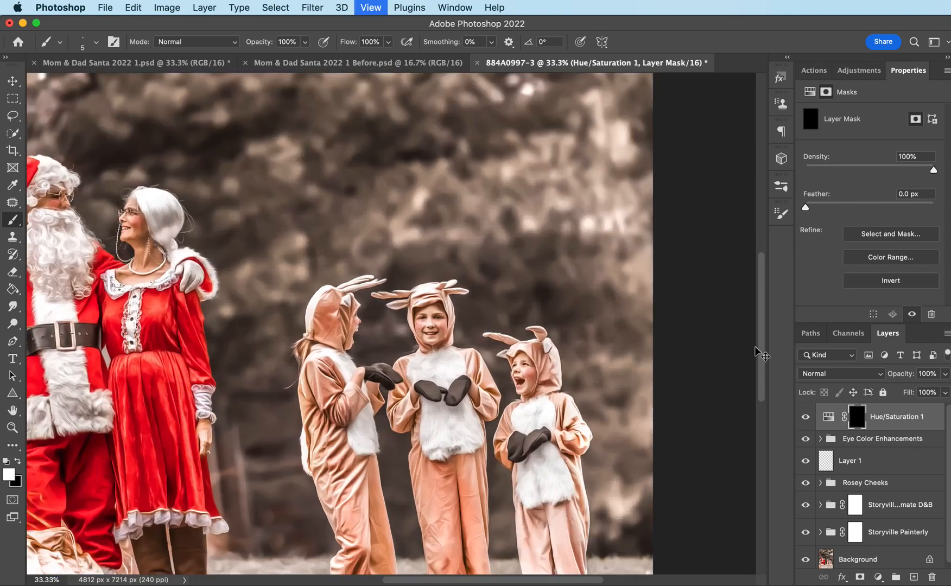
pyautogui.scroll(-5, 761, 362)
pyautogui.hscroll(-5, 468, 581)
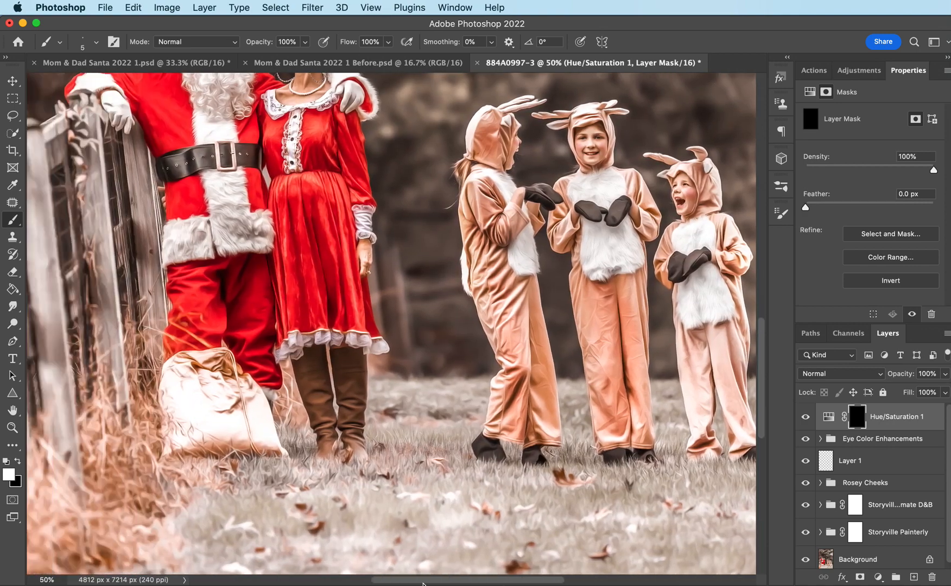
pyautogui.press('super+plus')
pyautogui.press(']')
pyautogui.press(']')
pyautogui.press(']')
pyautogui.press(']')
pyautogui.press(']')
pyautogui.press(']')
pyautogui.press(']')
pyautogui.press(']')
pyautogui.moveTo(384, 379); pyautogui.dragTo(390, 423)
pyautogui.moveTo(371, 372)
pyautogui.mouseDown()
pyautogui.moveTo(390, 367)
pyautogui.moveTo(382, 368)
pyautogui.moveTo(387, 417)
pyautogui.moveTo(377, 386)
pyautogui.moveTo(377, 412)
pyautogui.moveTo(382, 449)
pyautogui.moveTo(398, 426)
pyautogui.moveTo(393, 482)
pyautogui.moveTo(380, 464)
pyautogui.moveTo(396, 459)
pyautogui.moveTo(374, 422)
pyautogui.mouseUp()
pyautogui.press('[')
pyautogui.press('[')
pyautogui.moveTo(344, 388)
pyautogui.mouseDown()
pyautogui.moveTo(337, 423)
pyautogui.moveTo(350, 407)
pyautogui.mouseUp()
pyautogui.moveTo(335, 361)
pyautogui.mouseDown()
pyautogui.moveTo(318, 383)
pyautogui.moveTo(324, 395)
pyautogui.moveTo(323, 374)
pyautogui.moveTo(335, 437)
pyautogui.moveTo(348, 458)
pyautogui.moveTo(349, 417)
pyautogui.moveTo(360, 449)
pyautogui.moveTo(339, 457)
pyautogui.moveTo(356, 483)
pyautogui.moveTo(353, 474)
pyautogui.moveTo(350, 497)
pyautogui.moveTo(361, 456)
pyautogui.moveTo(375, 452)
pyautogui.moveTo(352, 463)
pyautogui.moveTo(348, 480)
pyautogui.moveTo(384, 488)
pyautogui.mouseUp()
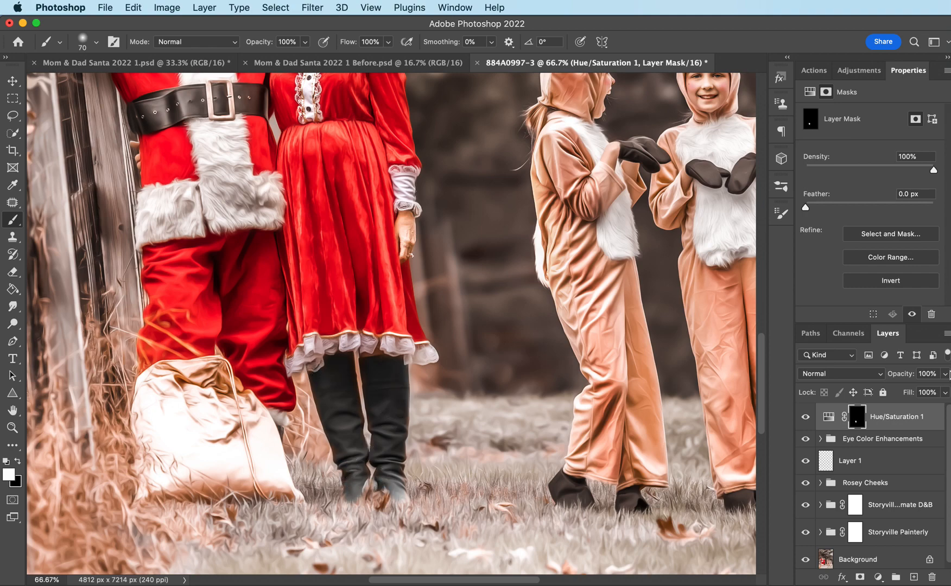
# Step: Compare the boots with and without the Hue/Saturation adjustment and review the whole photo
pyautogui.click(806, 417)
pyautogui.click(807, 416)
pyautogui.press('super+minus')
pyautogui.press('super+minus')
pyautogui.press('super+minus')
pyautogui.press('super+minus')
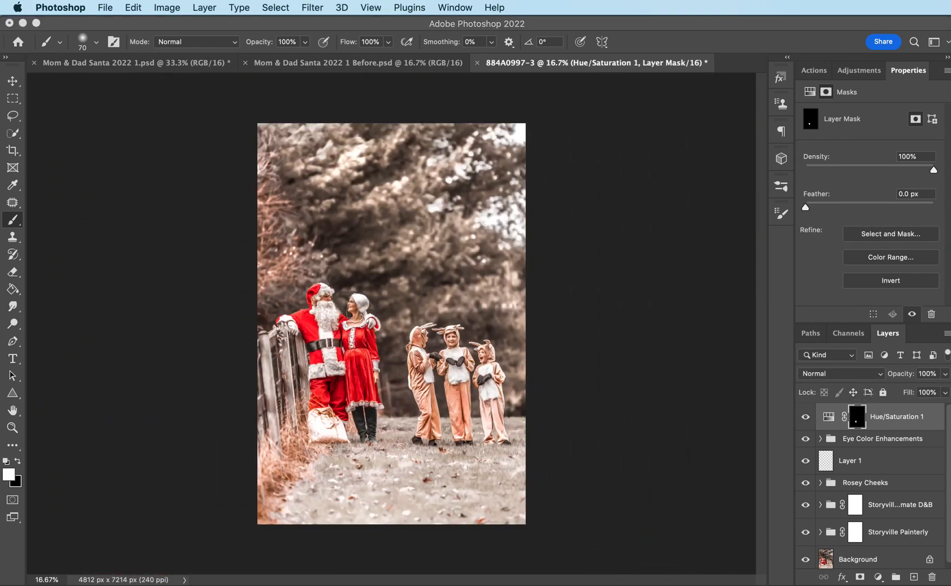
# Step: Switch to Finder, place Storyville Magical Snow Overlay 11.jpg into the photo and set its blend mode to Screen
pyautogui.press('super+Tab')
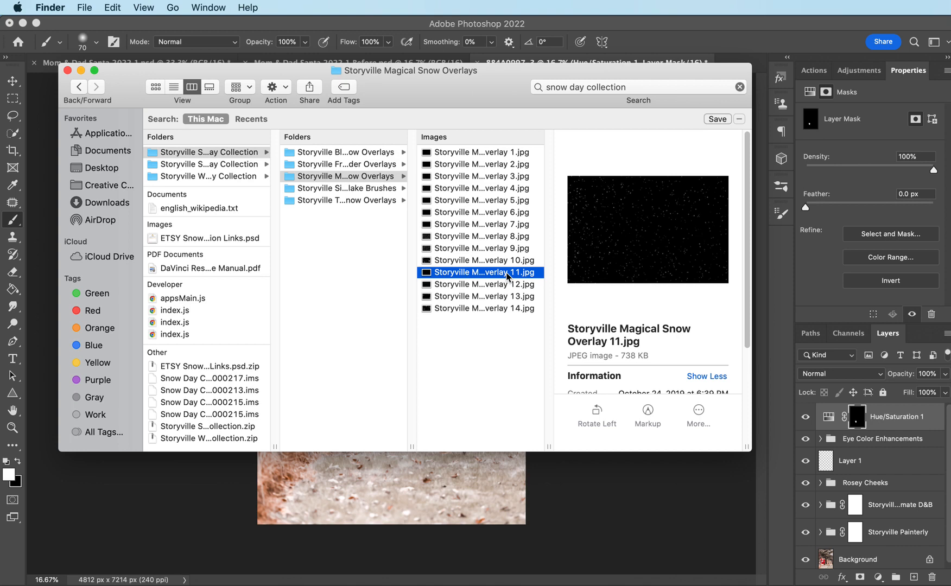
pyautogui.moveTo(506, 275); pyautogui.dragTo(653, 517)
pyautogui.click(841, 373)
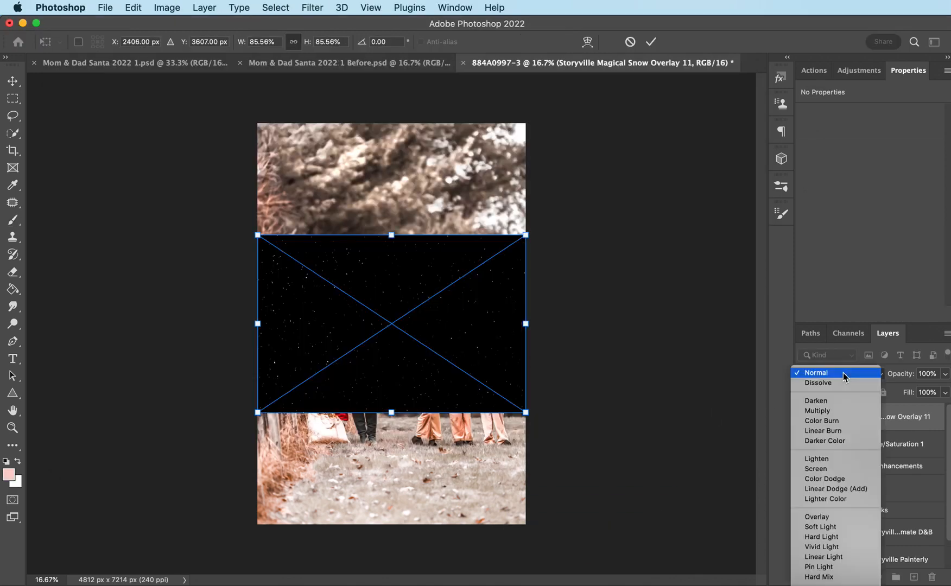
pyautogui.click(846, 471)
# Step: Rotate Snow Overlay 11 to about 90.72°, scale it to about 140.54% to cover the photo, and apply the transform
pyautogui.moveTo(538, 221); pyautogui.dragTo(492, 465)
pyautogui.moveTo(485, 324); pyautogui.dragTo(588, 295)
pyautogui.moveTo(555, 294); pyautogui.dragTo(497, 294)
pyautogui.moveTo(538, 328); pyautogui.dragTo(539, 328)
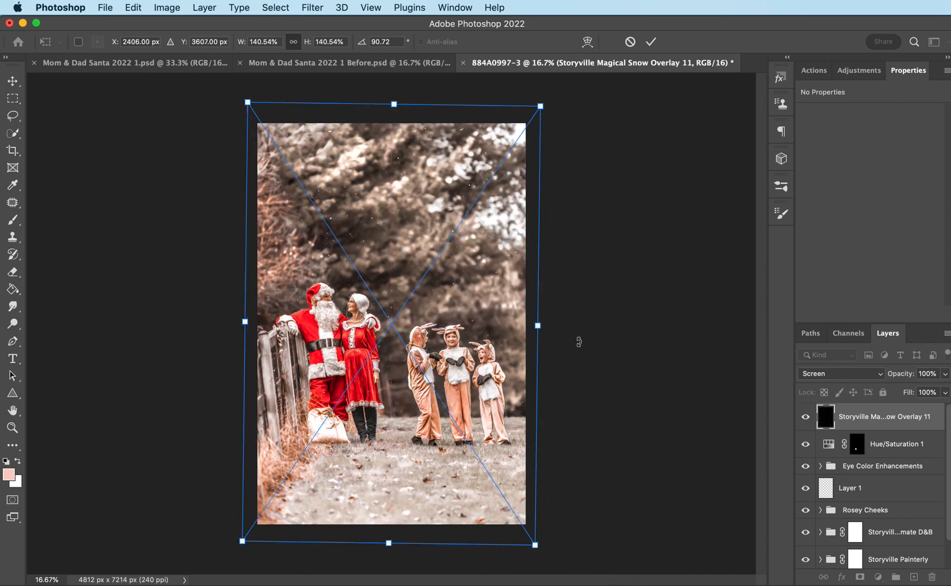
pyautogui.press('Return')
pyautogui.press('b')
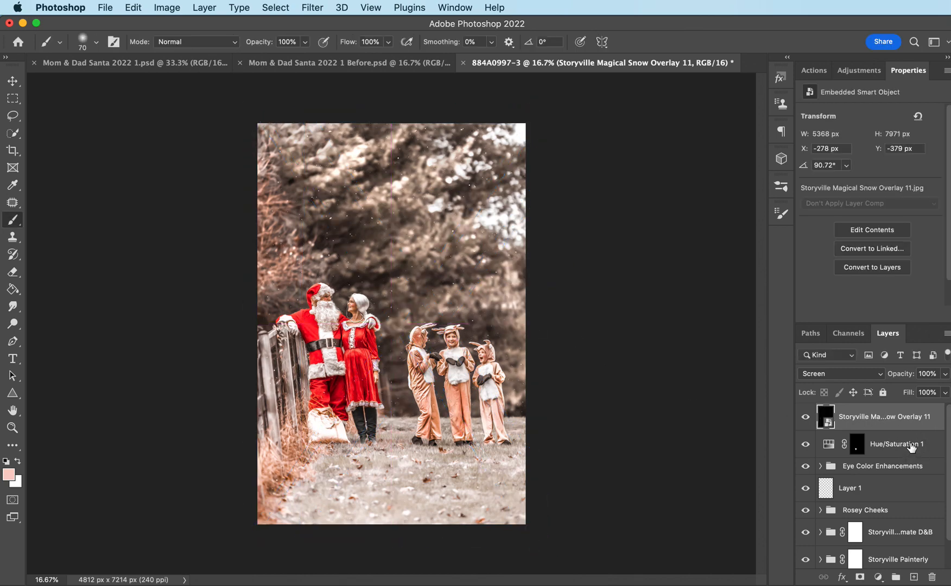
# Step: Switch to Finder, place Storyville Magical Snow Overlay 8.jpg into the photo and set its blend mode to Screen
pyautogui.press('super+Tab')
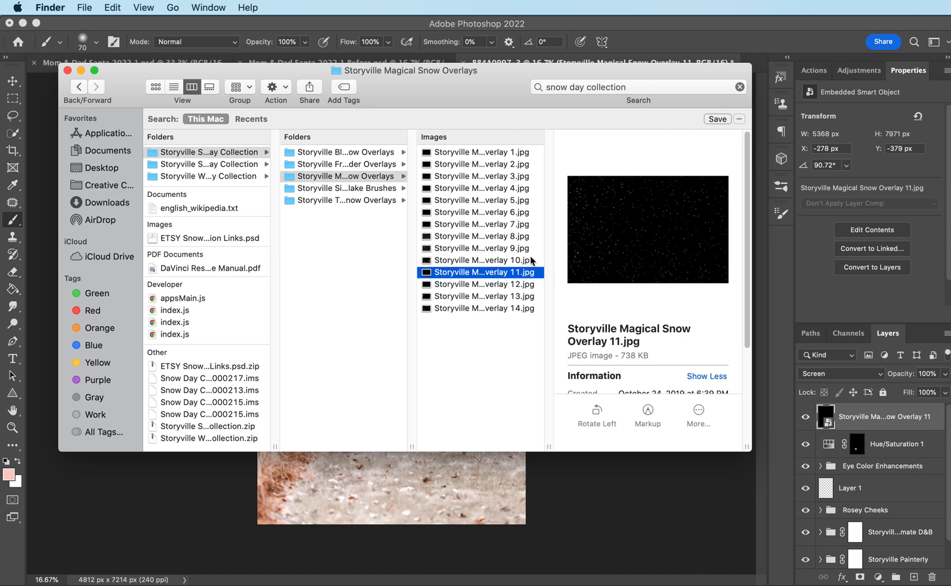
pyautogui.moveTo(520, 241); pyautogui.dragTo(566, 510)
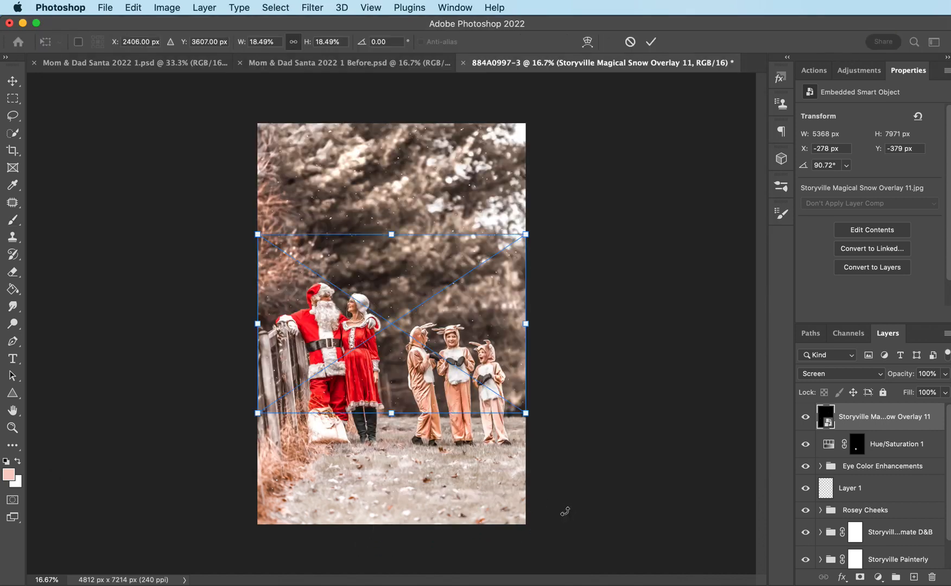
pyautogui.click(840, 375)
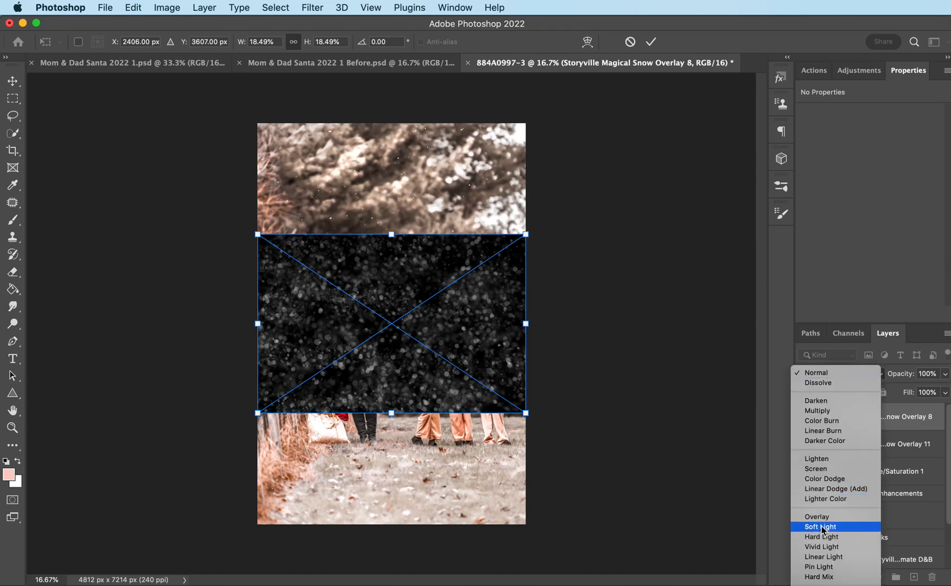
pyautogui.press('Escape')
pyautogui.click(840, 373)
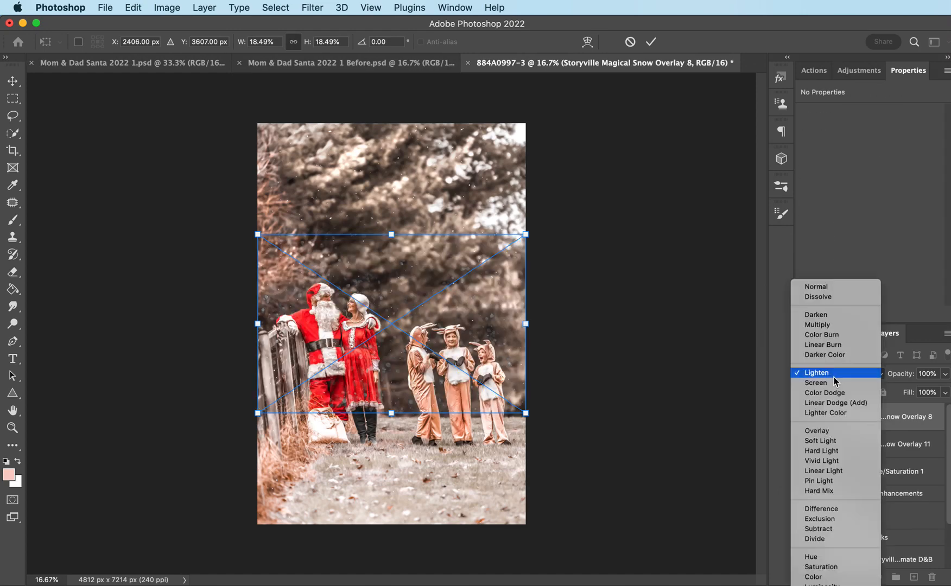
pyautogui.click(819, 384)
# Step: Rotate Snow Overlay 8 to about 90.17°, scale it to about 33.39% to cover the photo, and apply the transform
pyautogui.moveTo(538, 240); pyautogui.dragTo(529, 505)
pyautogui.moveTo(481, 322); pyautogui.dragTo(623, 320)
pyautogui.moveTo(562, 308); pyautogui.dragTo(510, 310)
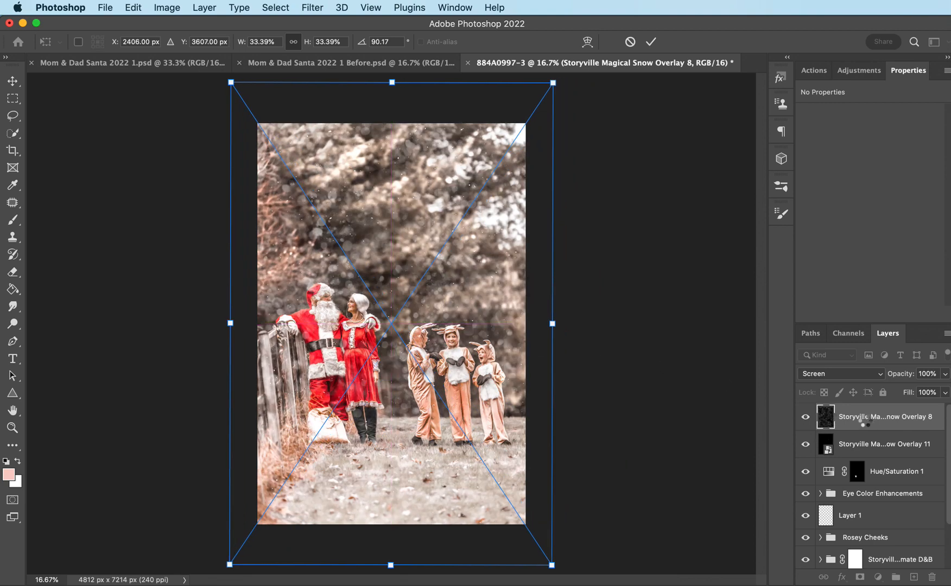
pyautogui.press('Return')
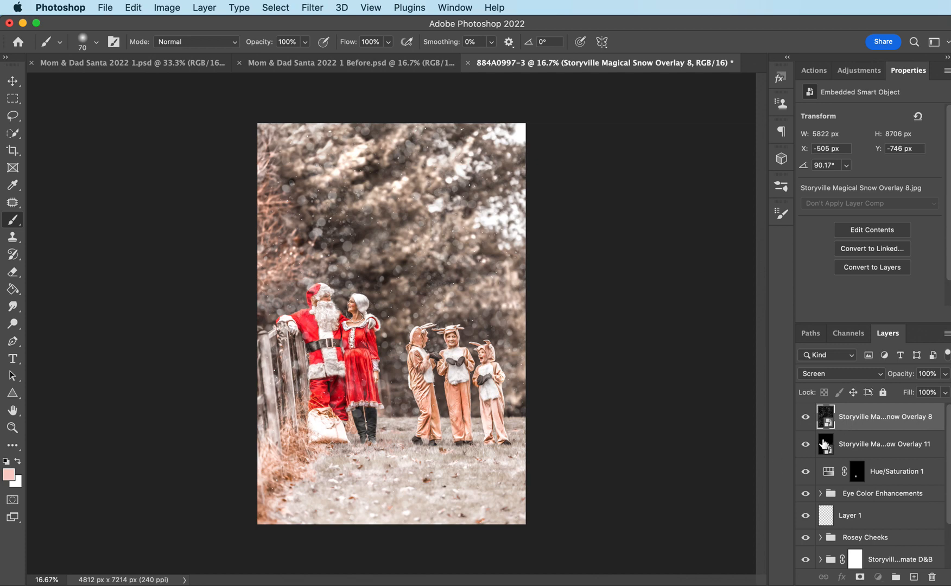
# Step: Group the Snow Overlay 8 and Snow Overlay 11 layers together
pyautogui.keyDown('shift'); pyautogui.click(836, 452); pyautogui.keyUp('shift')
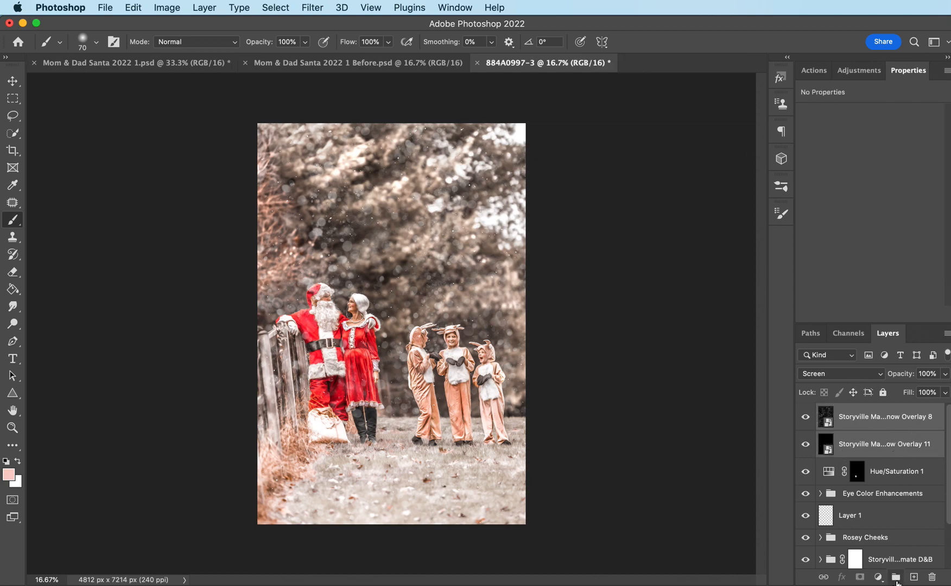
pyautogui.click(896, 577)
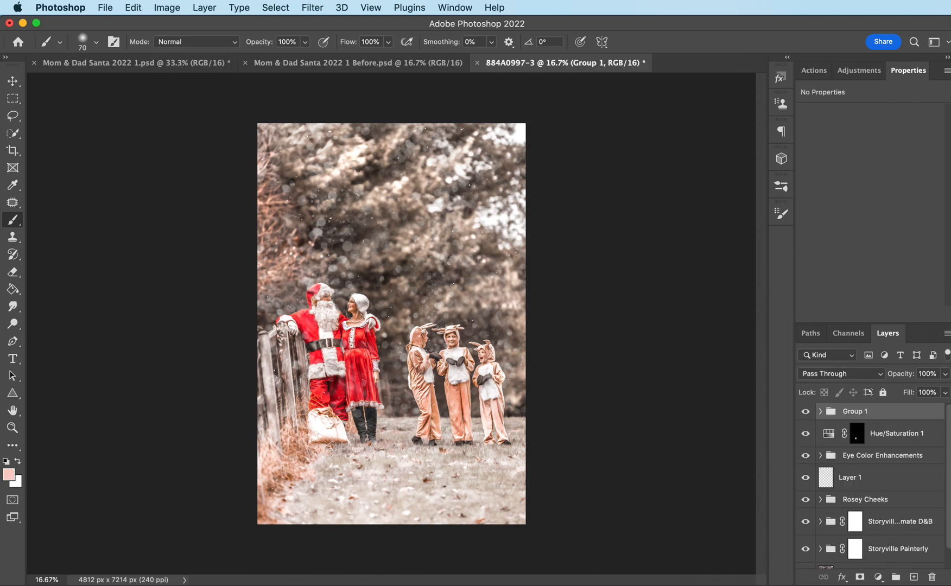
# Step: Add a layer mask to the snow overlay group and paint black on it to clear snow from the people's faces
pyautogui.click(860, 577)
pyautogui.click(18, 462)
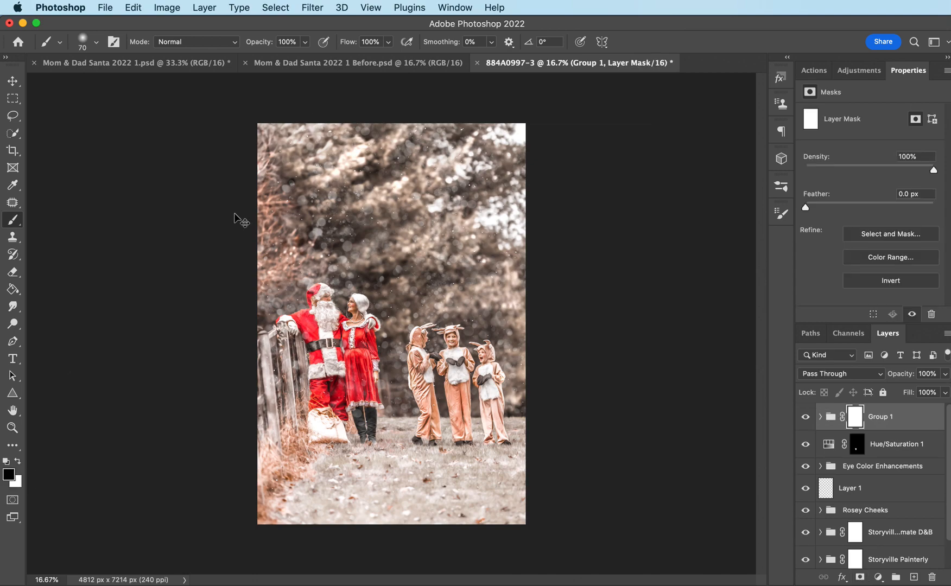
pyautogui.press('super+equal')
pyautogui.press('super+equal')
pyautogui.press('super+equal')
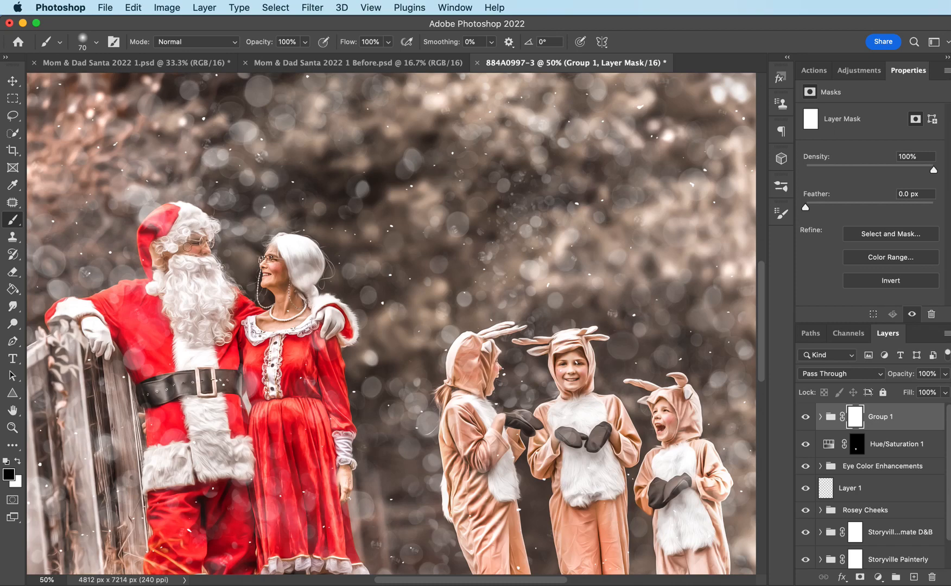
pyautogui.press(']')
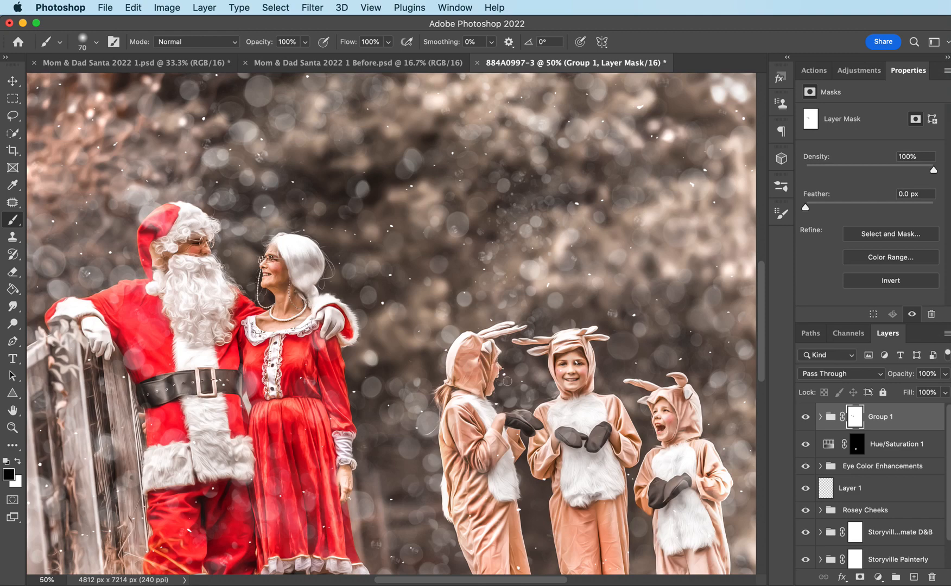
pyautogui.moveTo(671, 416); pyautogui.dragTo(663, 433)
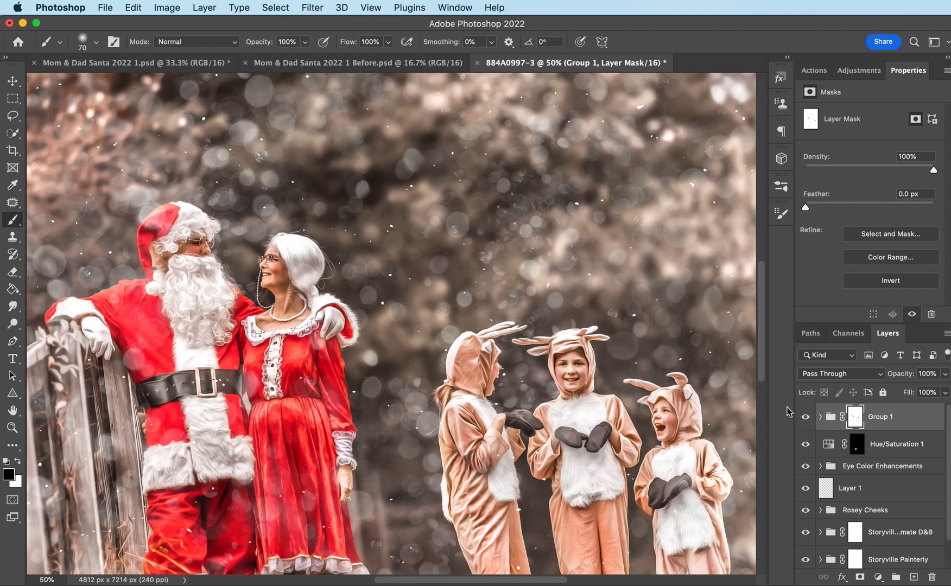
pyautogui.press('super+minus')
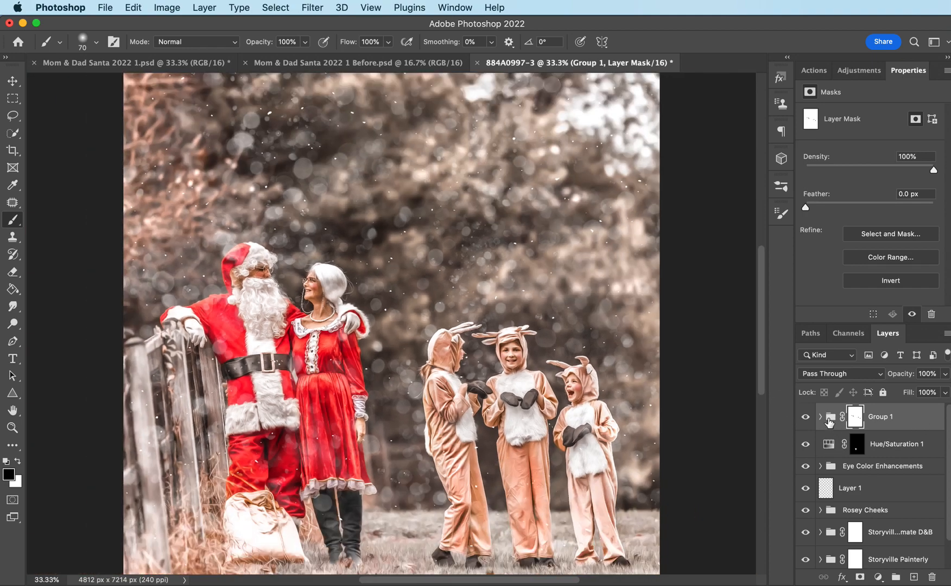
pyautogui.press('super+minus')
# Step: Inspect the snow group's layers and compare the photo with the group hidden and shown
pyautogui.click(820, 417)
pyautogui.click(824, 423)
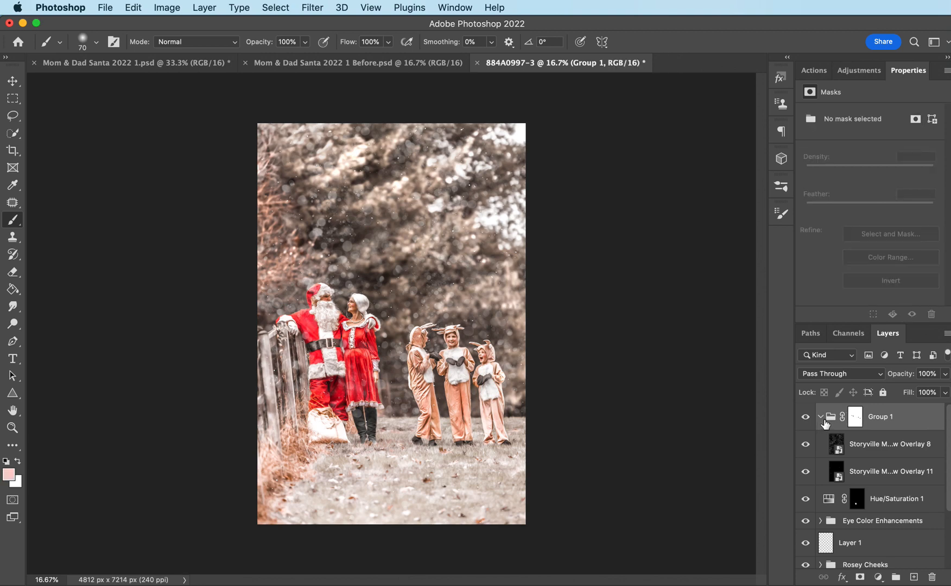
pyautogui.click(820, 417)
pyautogui.click(805, 417)
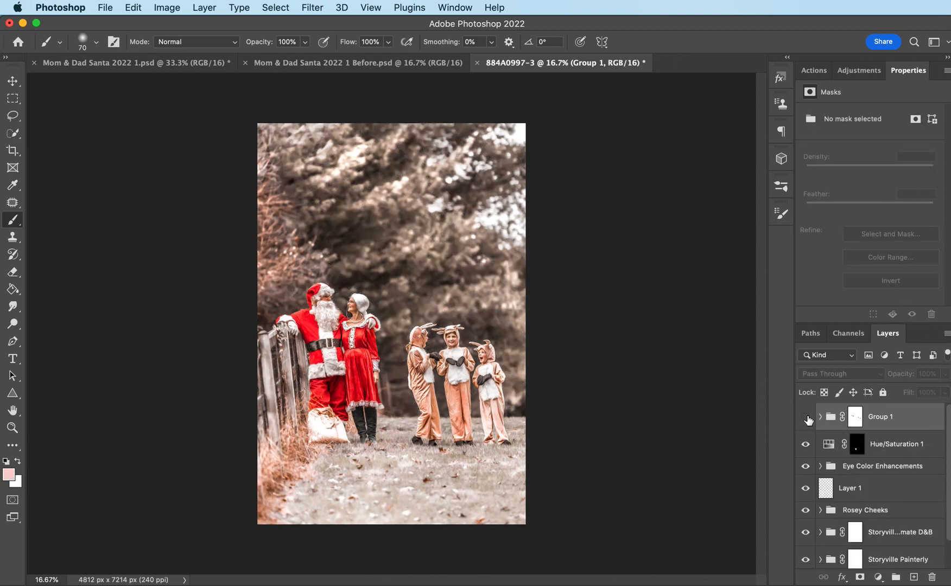
pyautogui.click(806, 417)
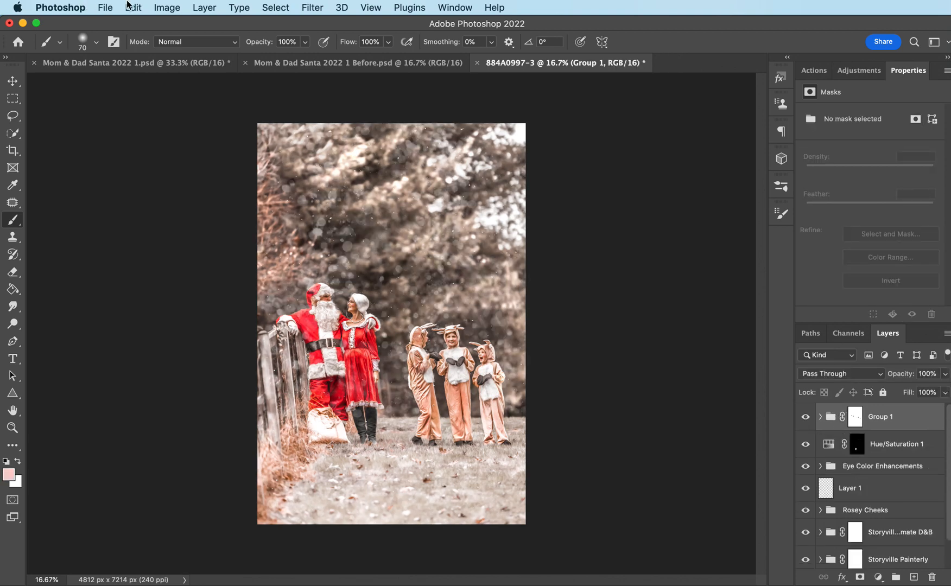
# Step: Flatten the image and duplicate the Background layer
pyautogui.click(204, 7)
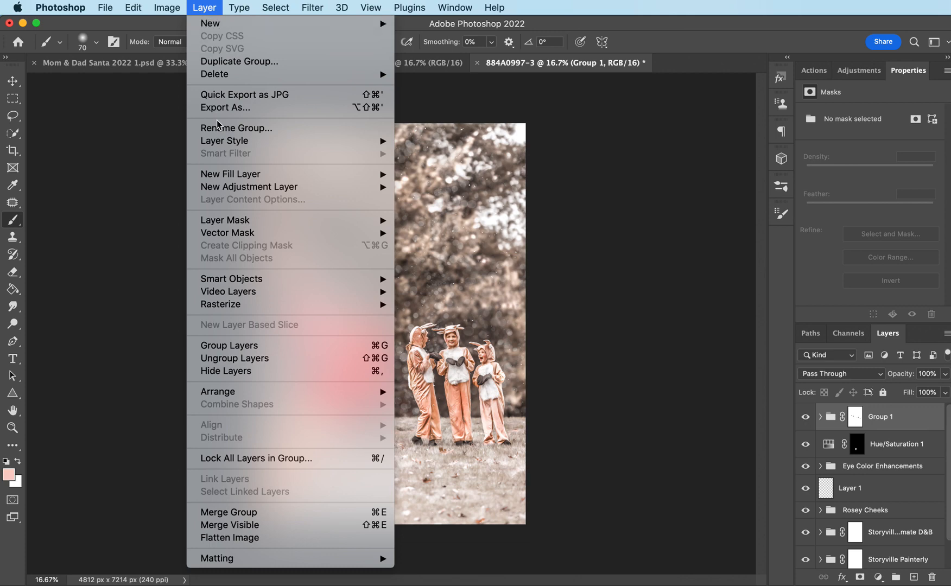
pyautogui.click(231, 537)
pyautogui.click(932, 298)
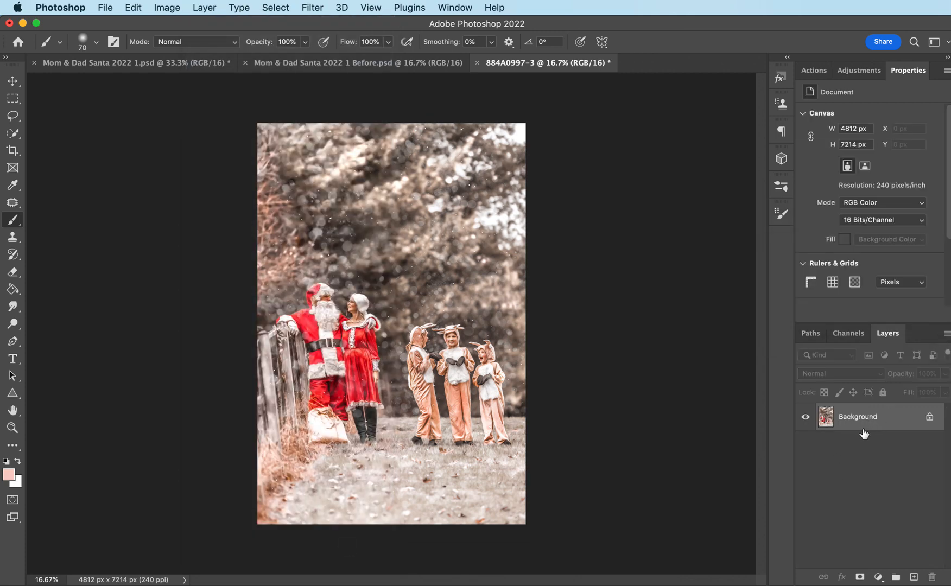
pyautogui.press('super+j')
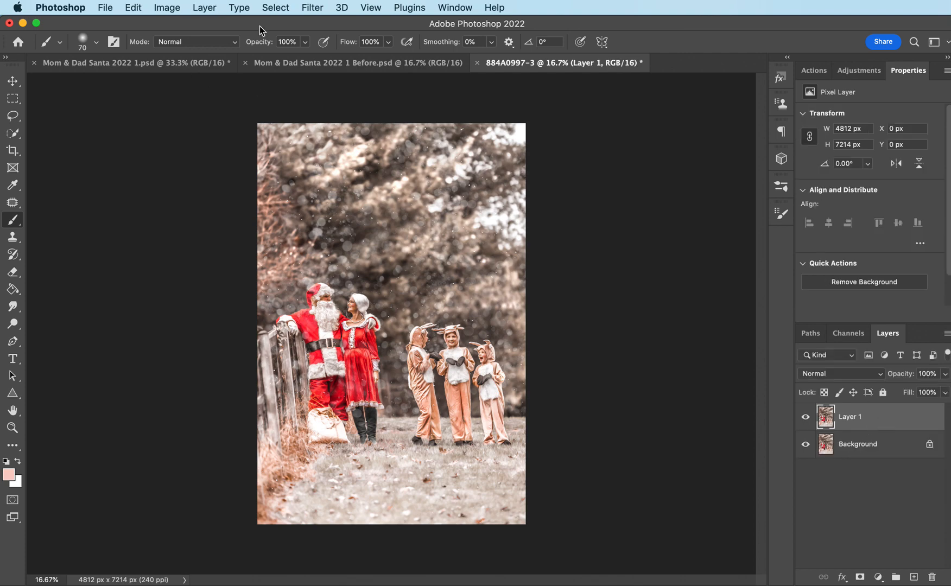
# Step: Apply the Storyville Simplicity 1 preset to the duplicate layer with the Camera Raw Filter
pyautogui.click(312, 7)
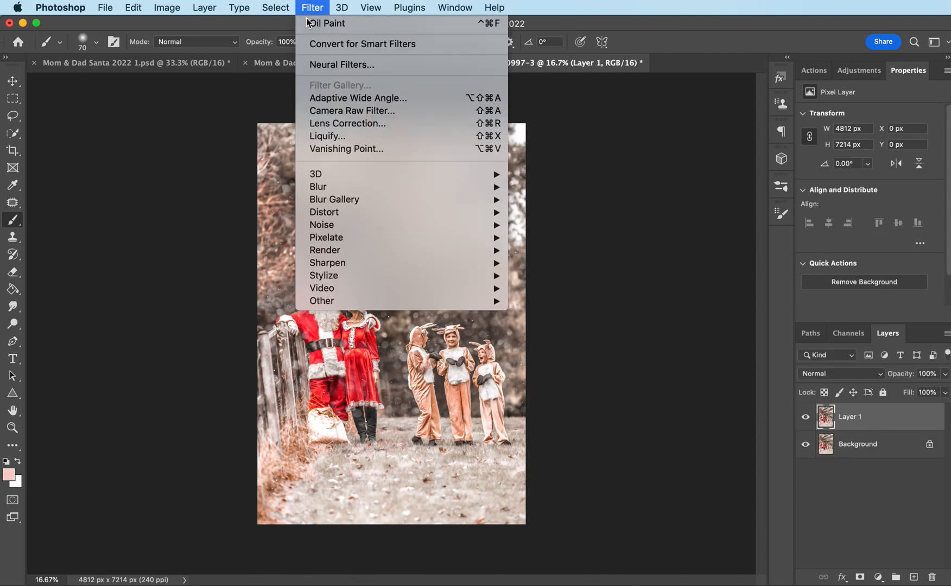
pyautogui.click(339, 112)
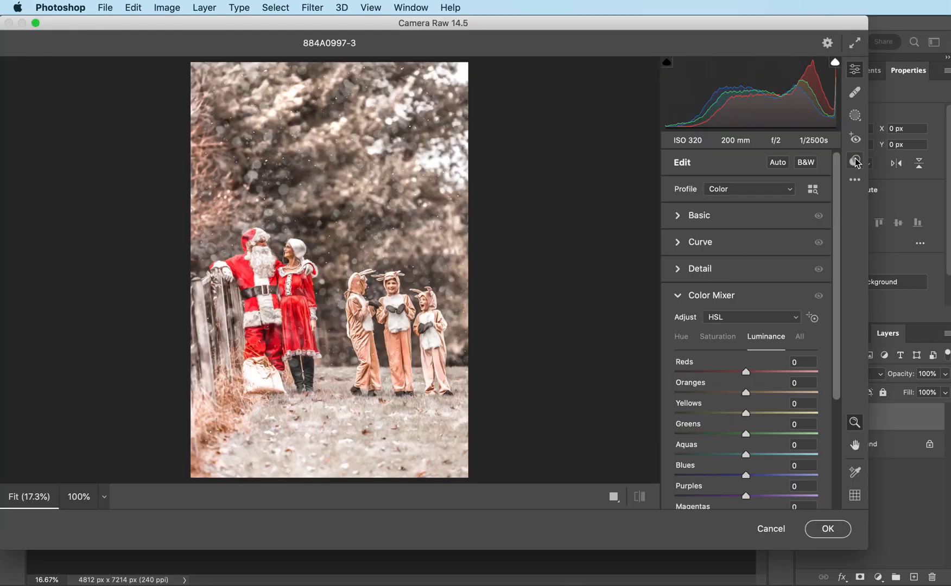
pyautogui.click(854, 163)
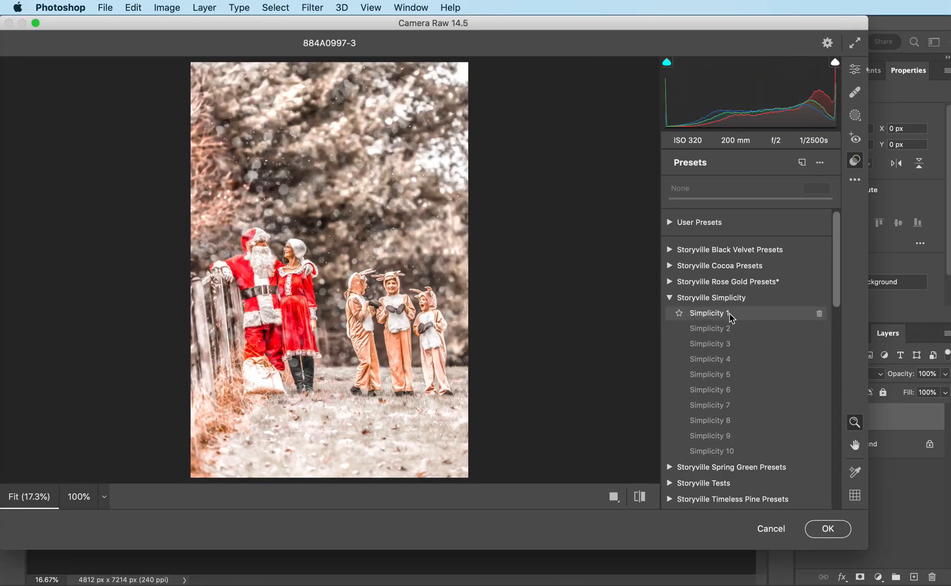
pyautogui.click(733, 314)
pyautogui.click(828, 534)
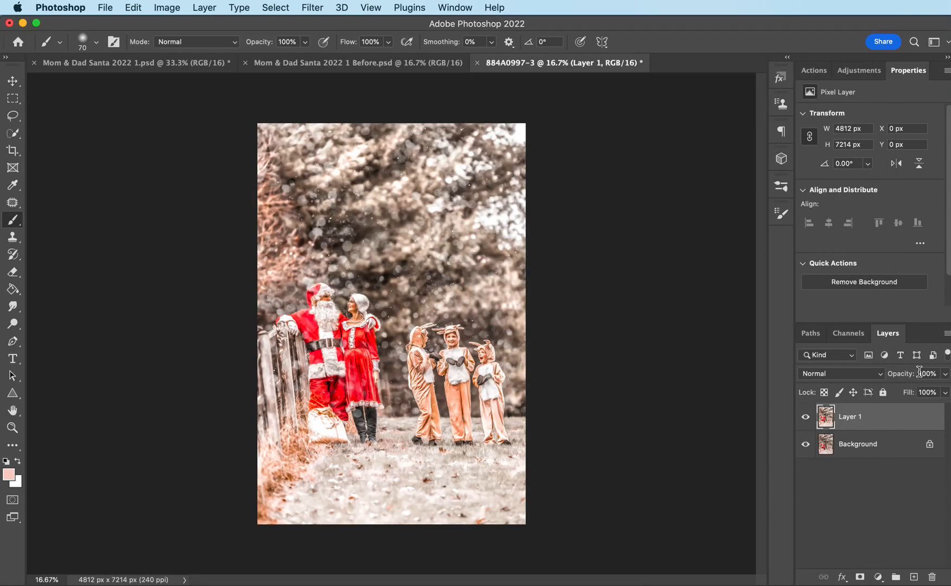
# Step: Lower the opacity of the preset-filtered layer to 46%
pyautogui.click(919, 372)
pyautogui.write('21')
pyautogui.press('Return')
pyautogui.write('50')
pyautogui.press('Return')
pyautogui.write('46')
pyautogui.press('Return')
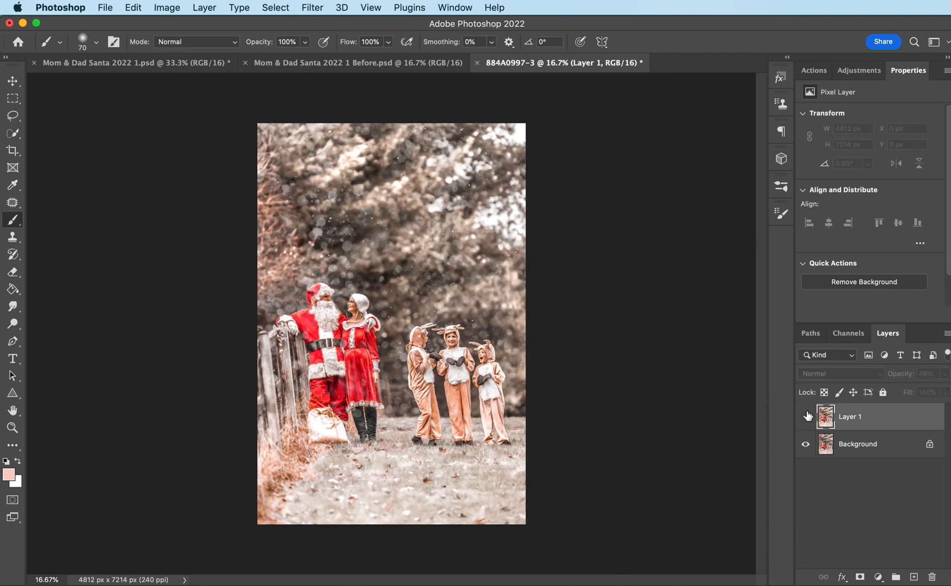
# Step: Compare the edited photo with the original in Mom & Dad Santa 2022 1 Before.psd, returning to the edited document
pyautogui.press('super+s')
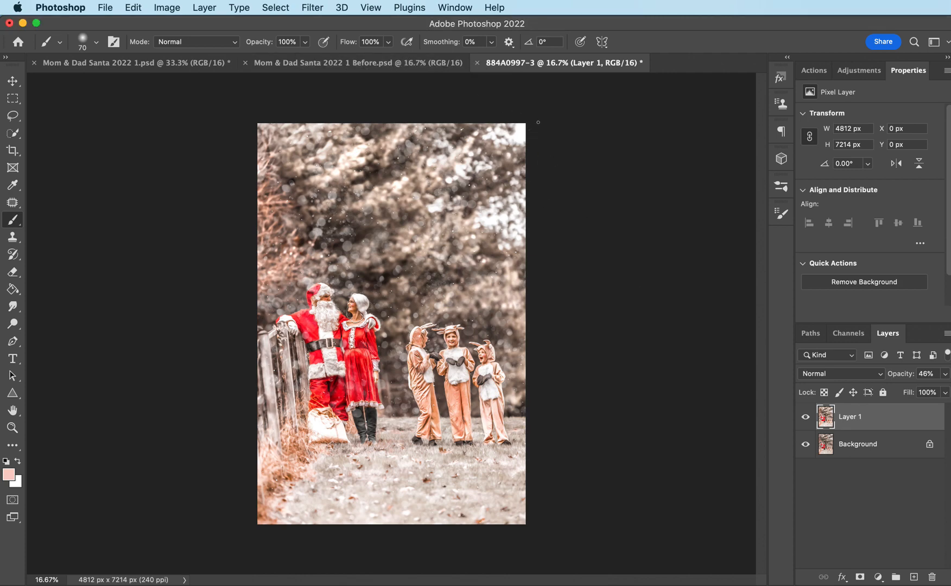
pyautogui.click(425, 63)
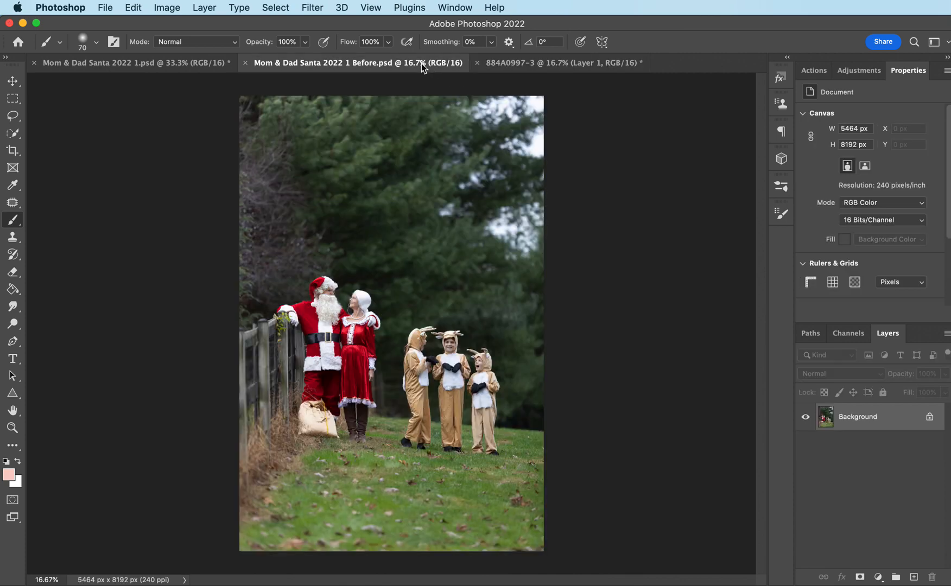
pyautogui.click(607, 68)
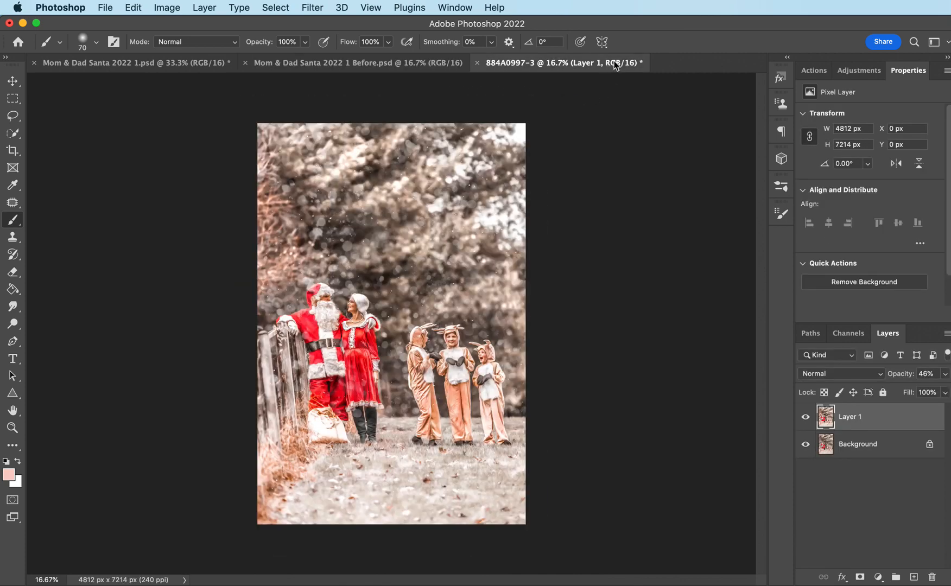